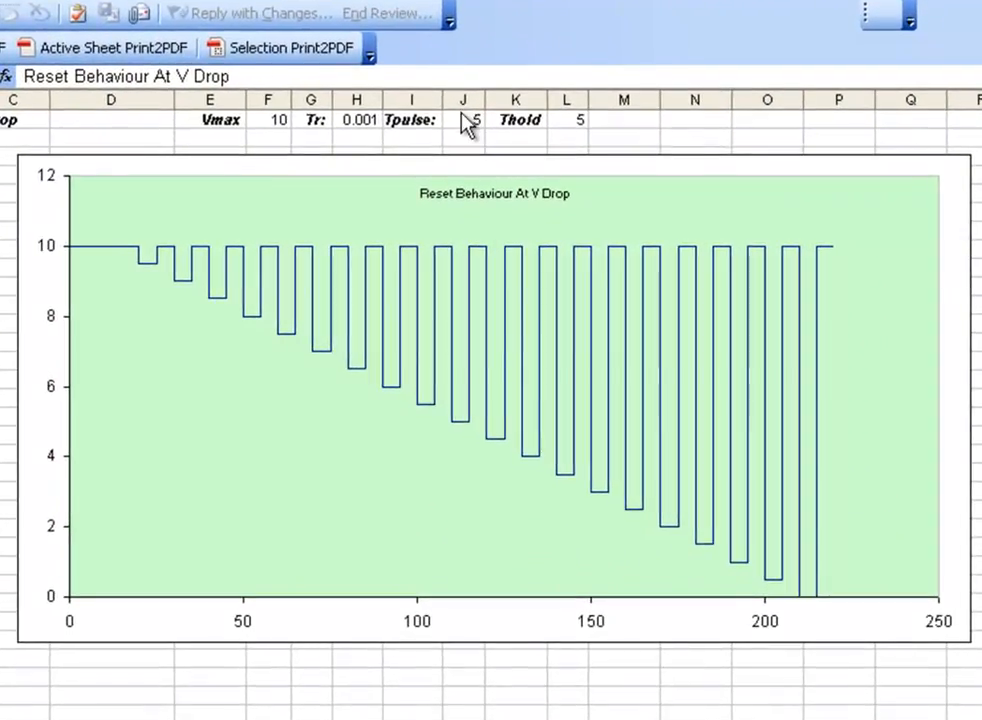
# - Set the Tpulse value in the parameter row above the chart to 0.05
pyautogui.click(467, 120)
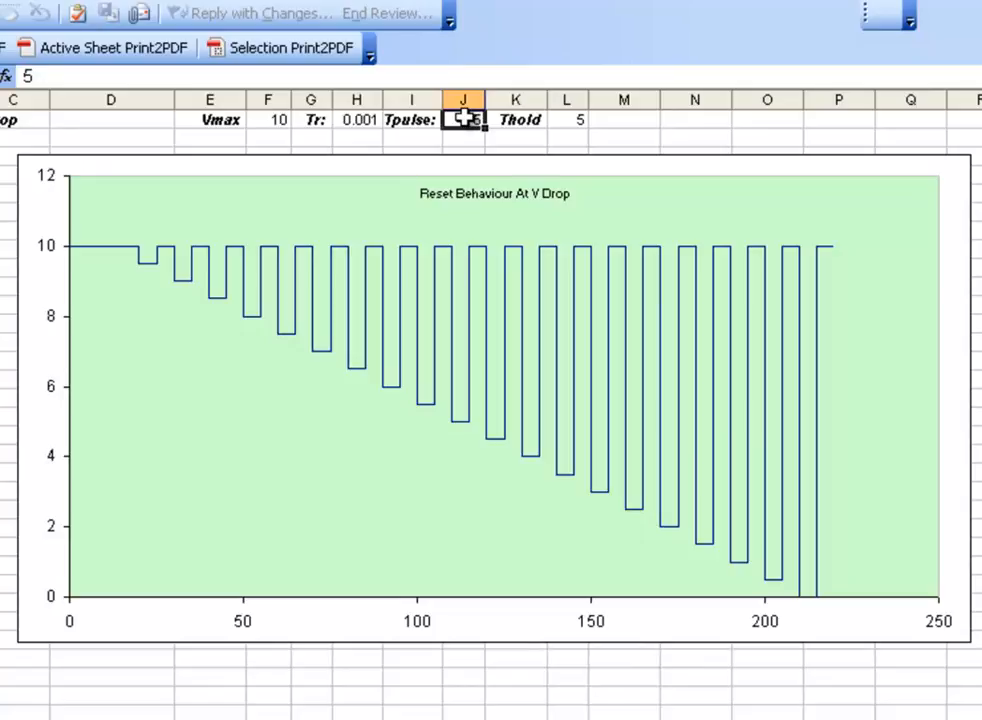
pyautogui.write('0.05')
pyautogui.press('Return')
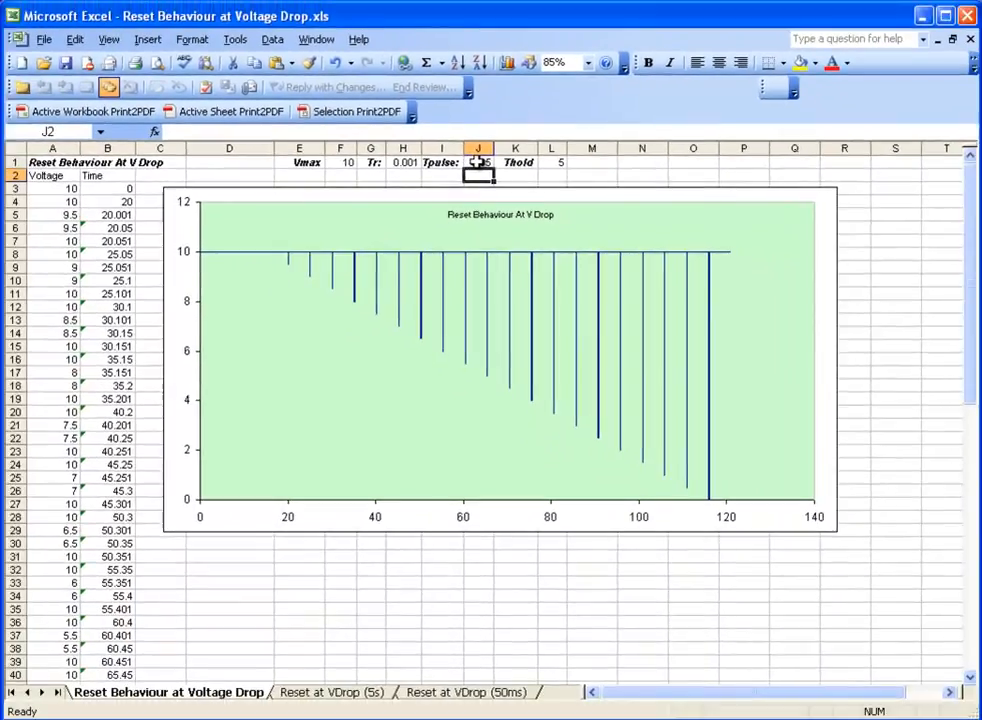
pyautogui.click(478, 162)
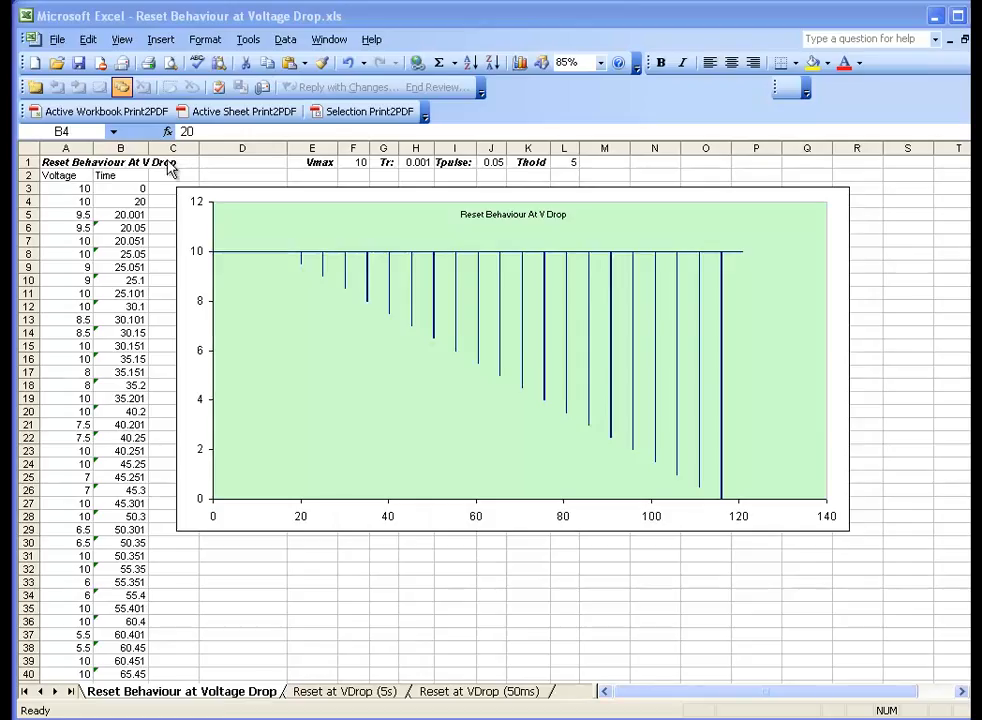
pyautogui.click(136, 203)
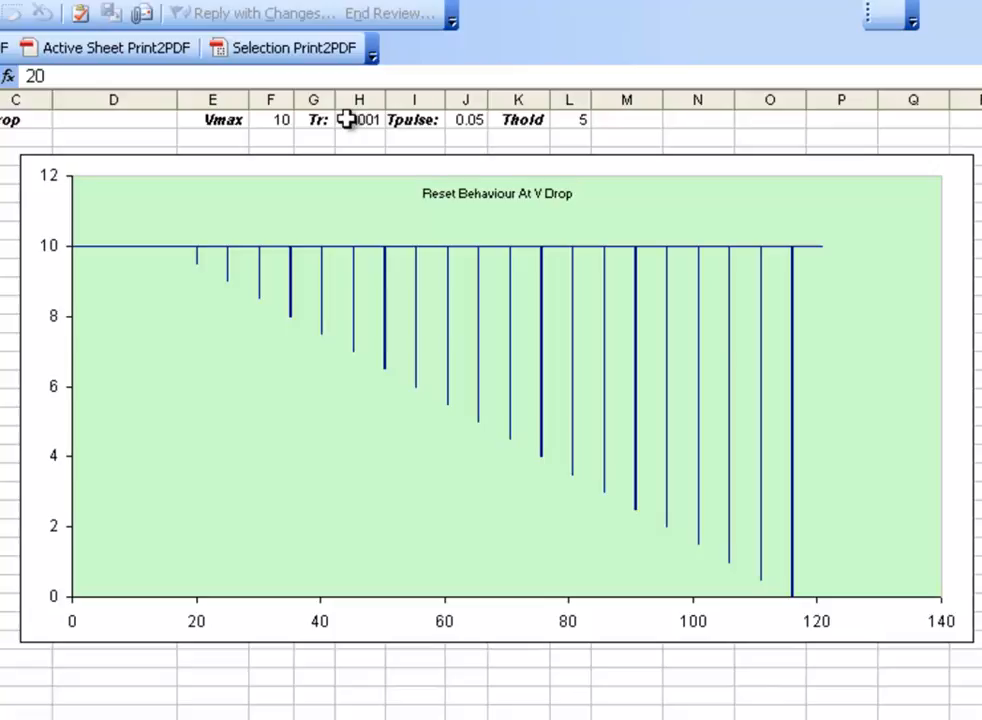
# - Set Tpulse to 5 and Thold to 10 in the parameter row above the chart
pyautogui.click(456, 121)
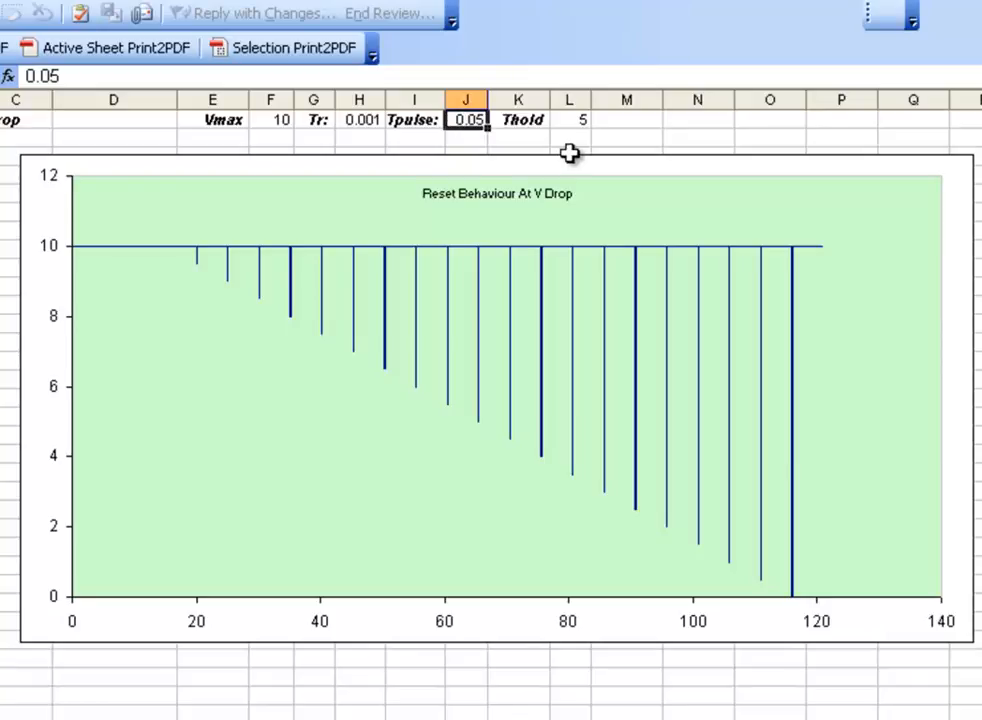
pyautogui.write('5')
pyautogui.press('Return')
pyautogui.press('Up')
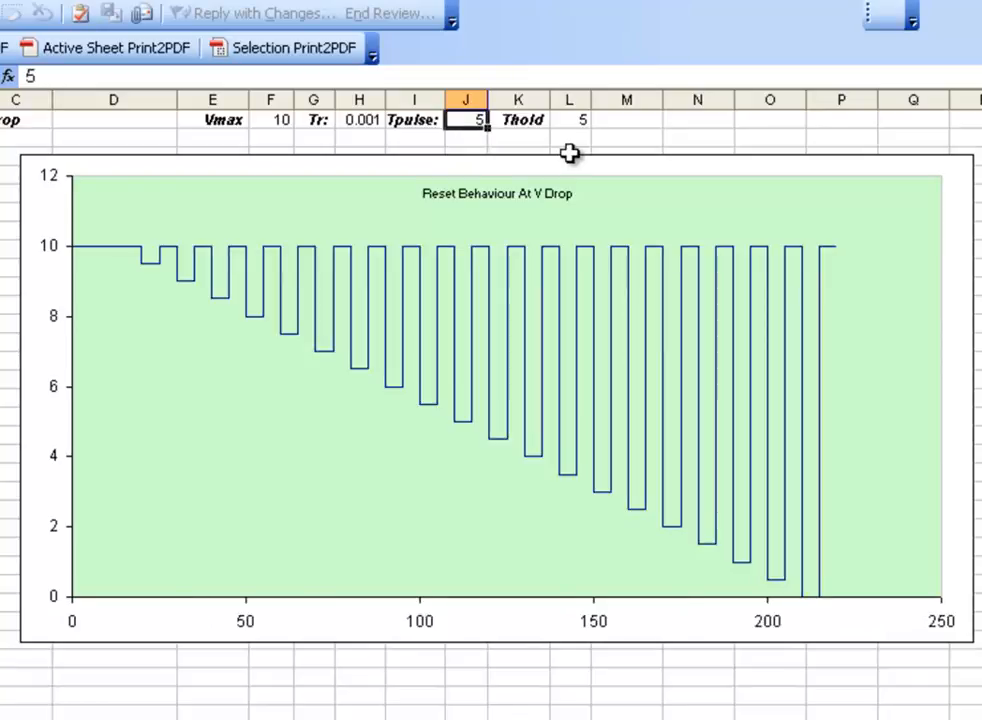
pyautogui.press('Right')
pyautogui.press('Right')
pyautogui.write('10')
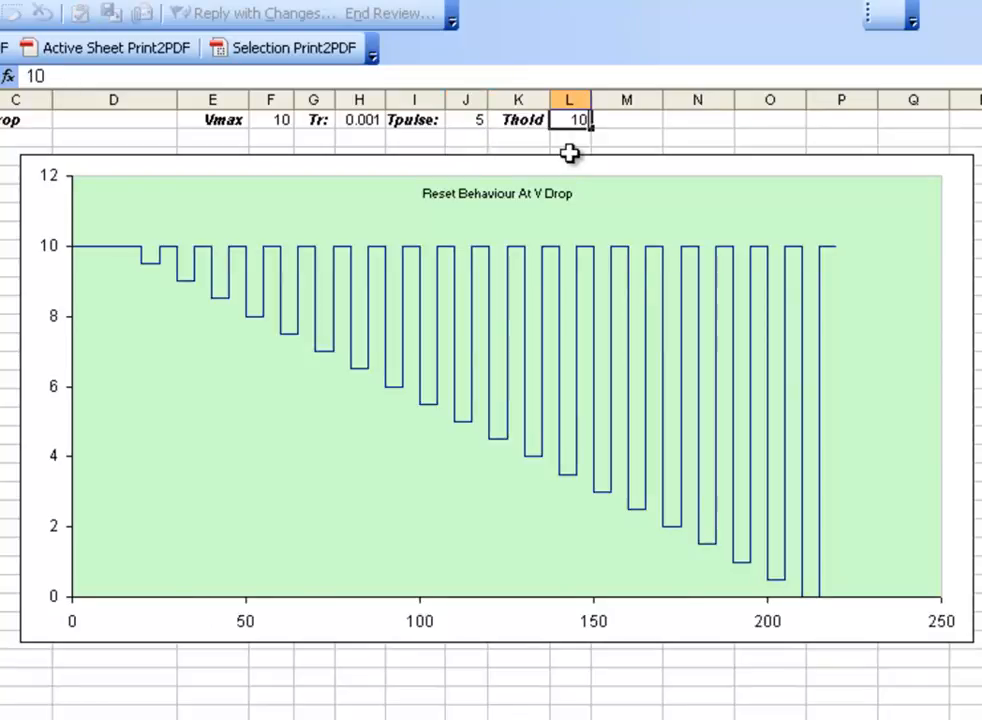
pyautogui.press('Return')
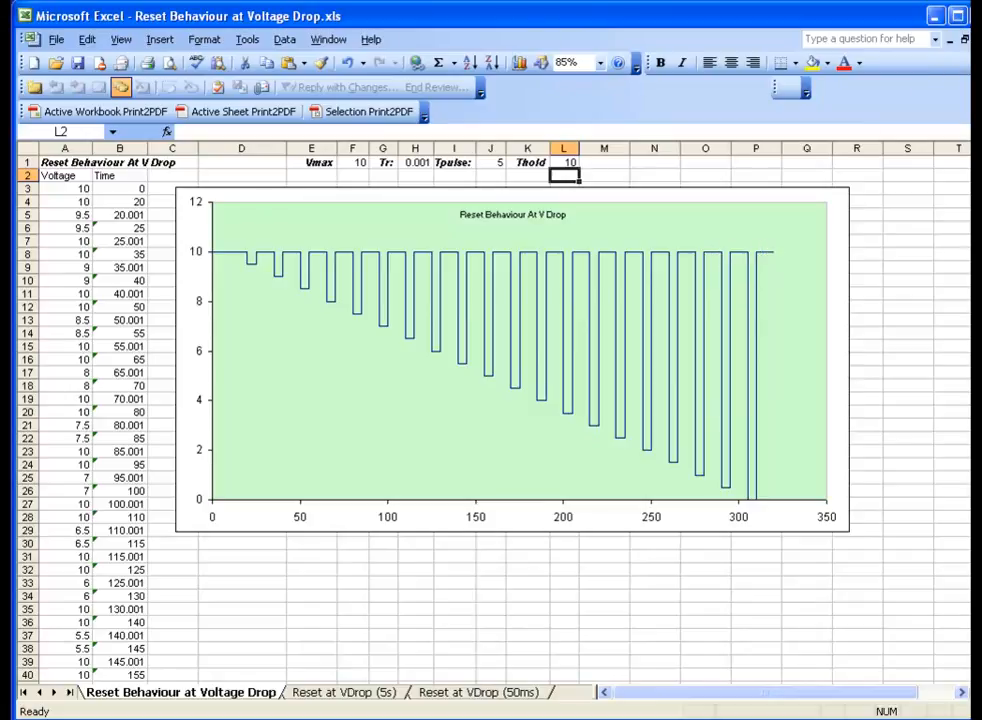
# - Copy columns A and B with the voltage and time data and paste them as values only into the sheet "Reset at VDrop (5s)"
pyautogui.hotkey('ctrl', 'Home')
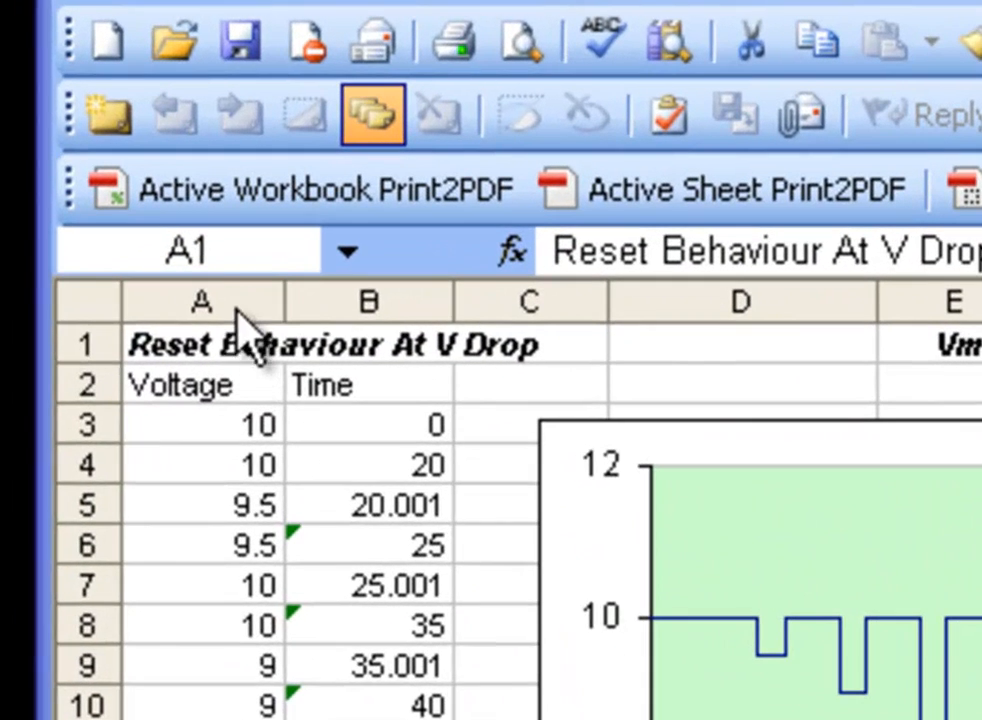
pyautogui.moveTo(236, 292); pyautogui.dragTo(329, 386)
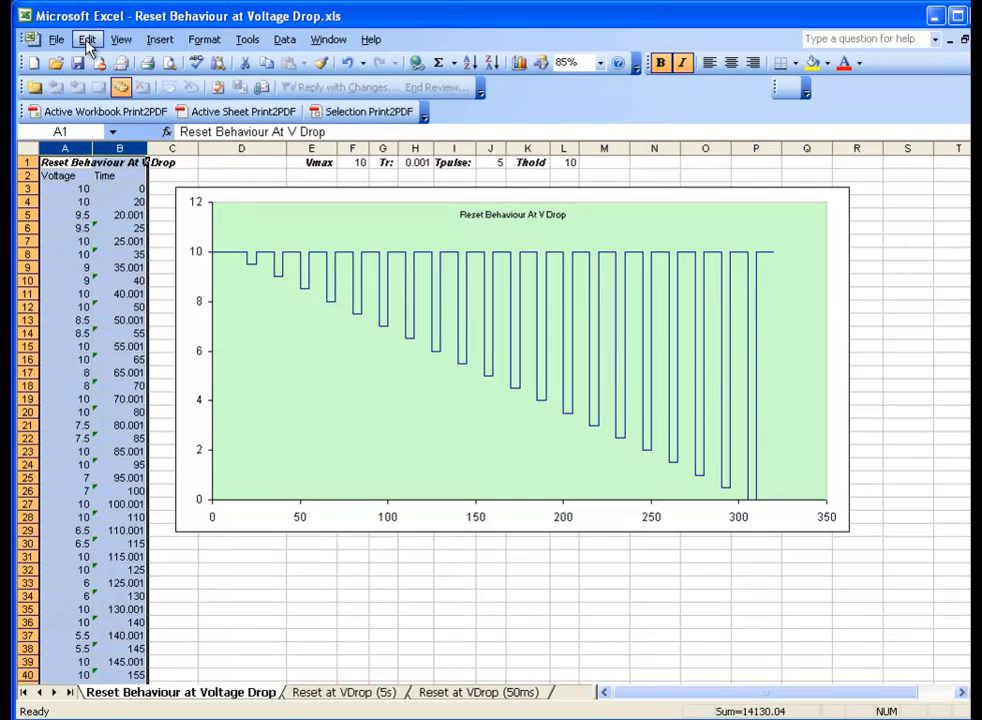
pyautogui.click(87, 39)
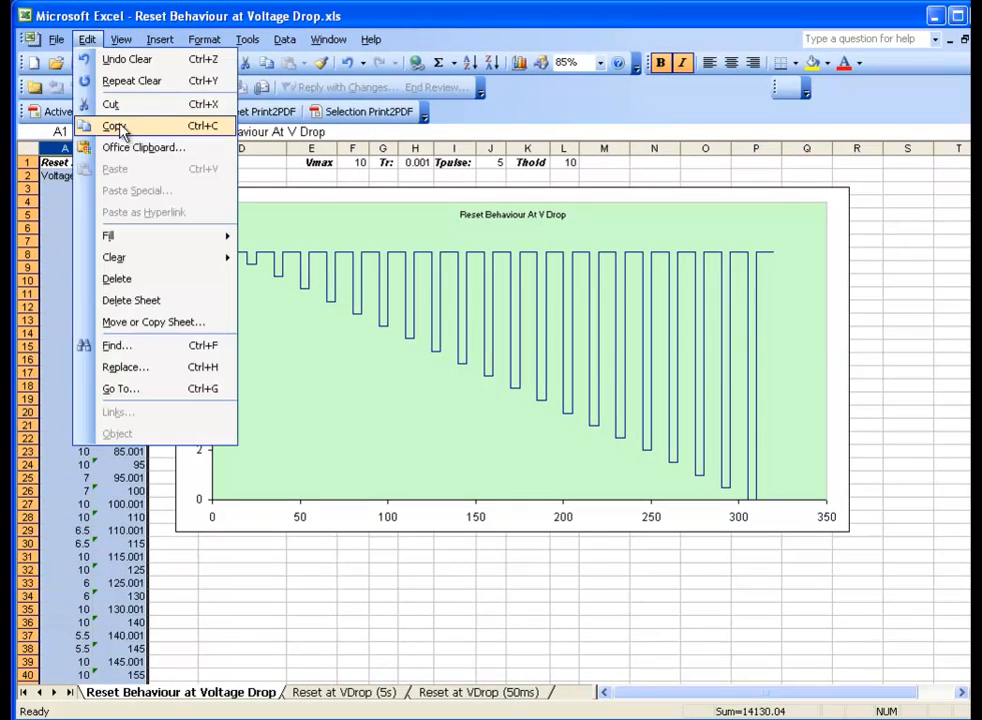
pyautogui.click(118, 125)
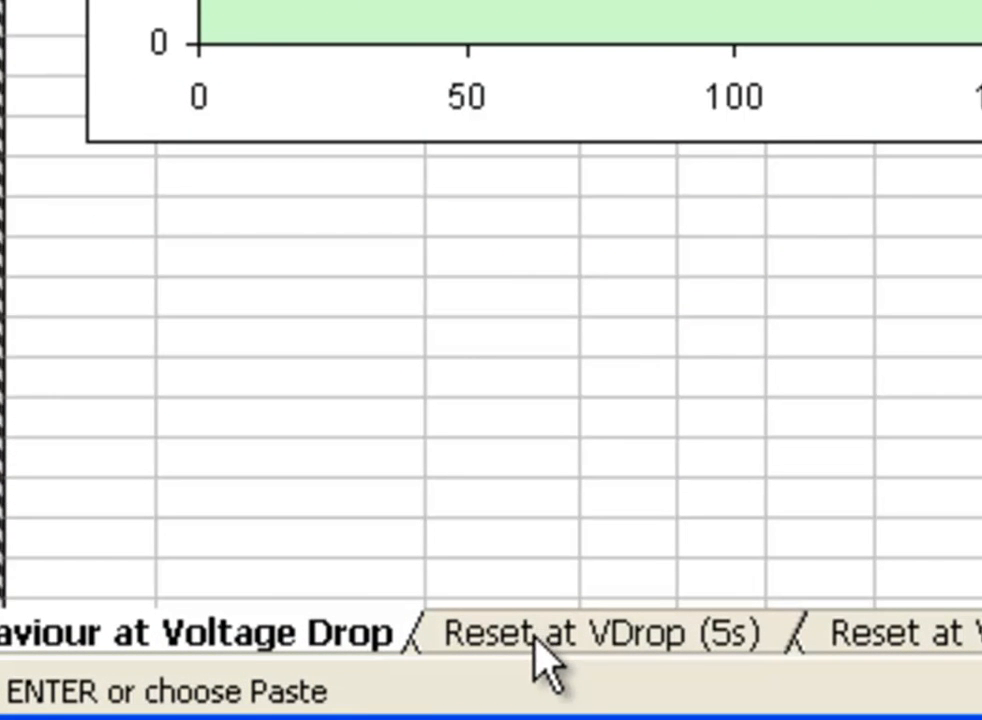
pyautogui.click(542, 652)
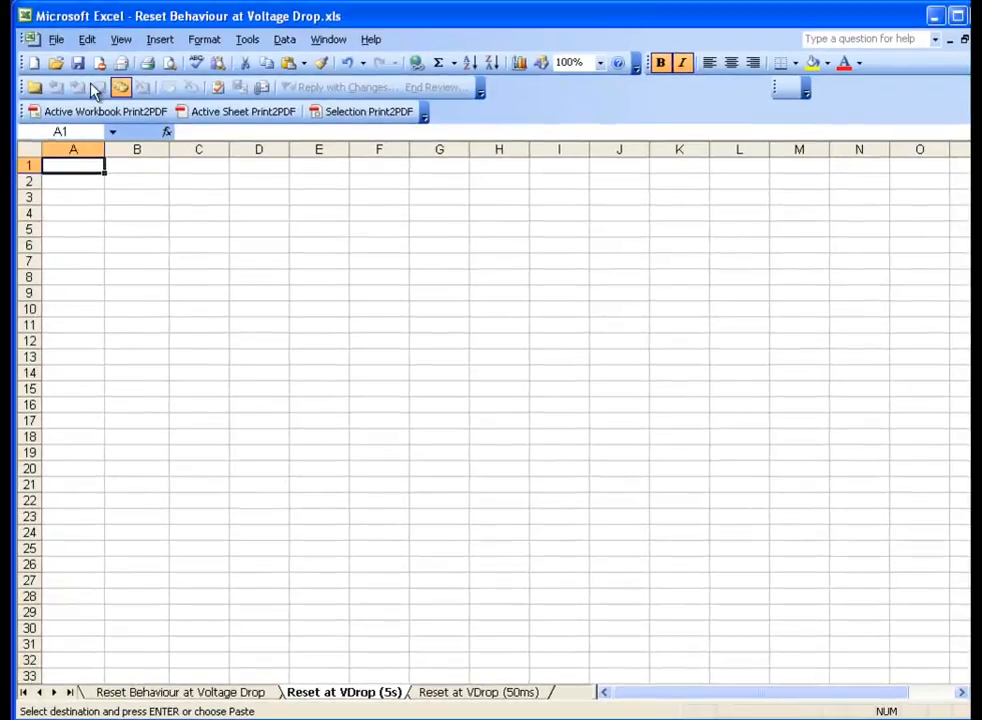
pyautogui.click(87, 40)
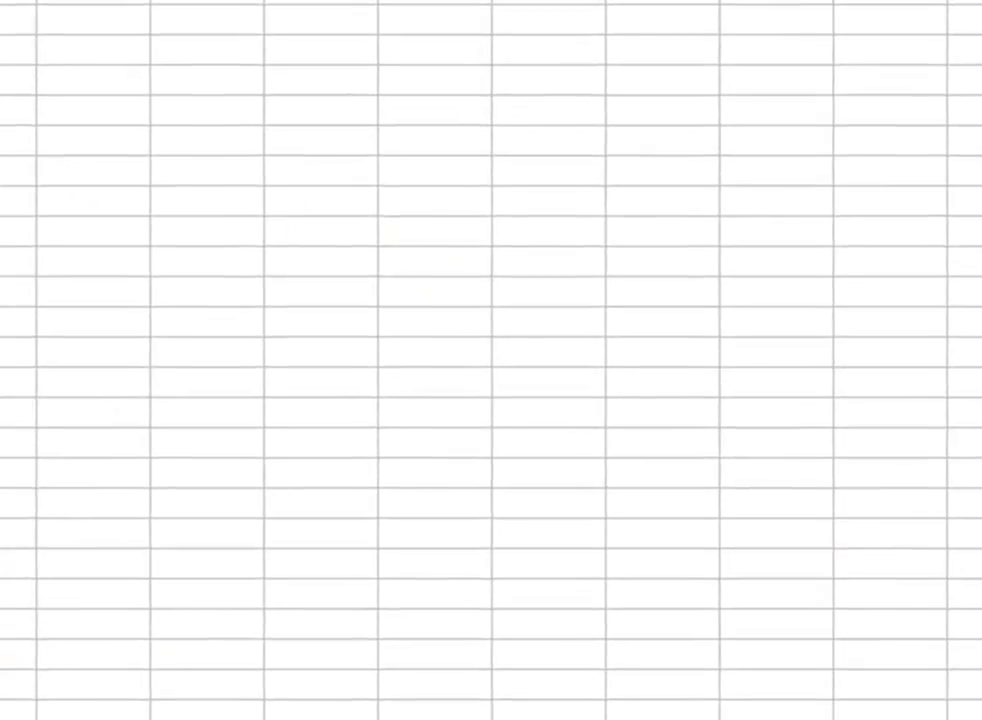
pyautogui.click(110, 185)
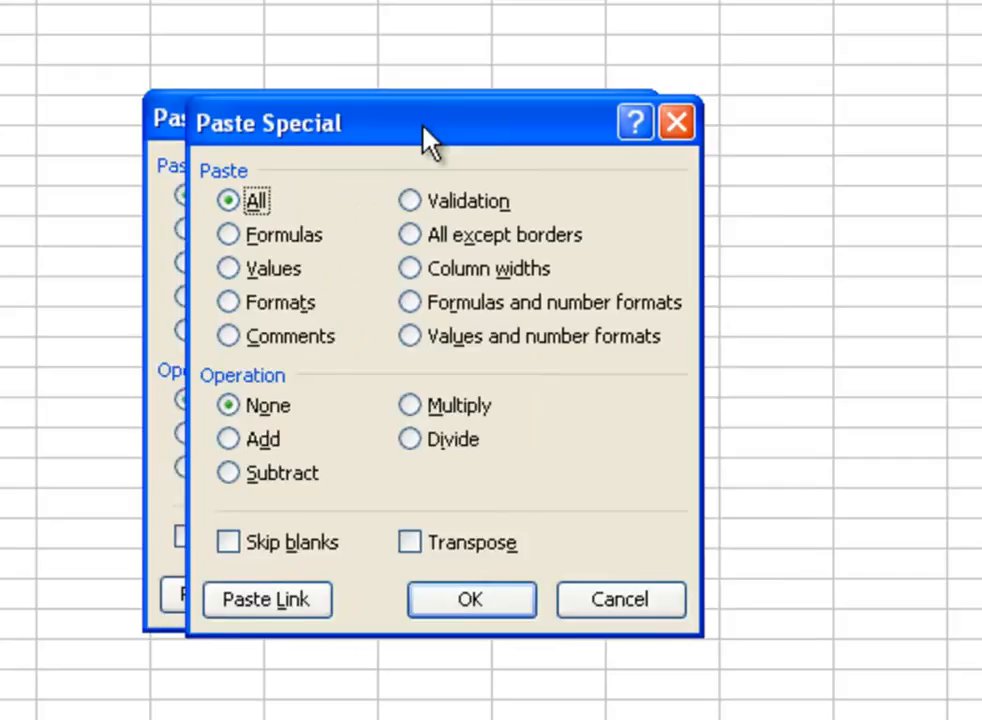
pyautogui.click(290, 259)
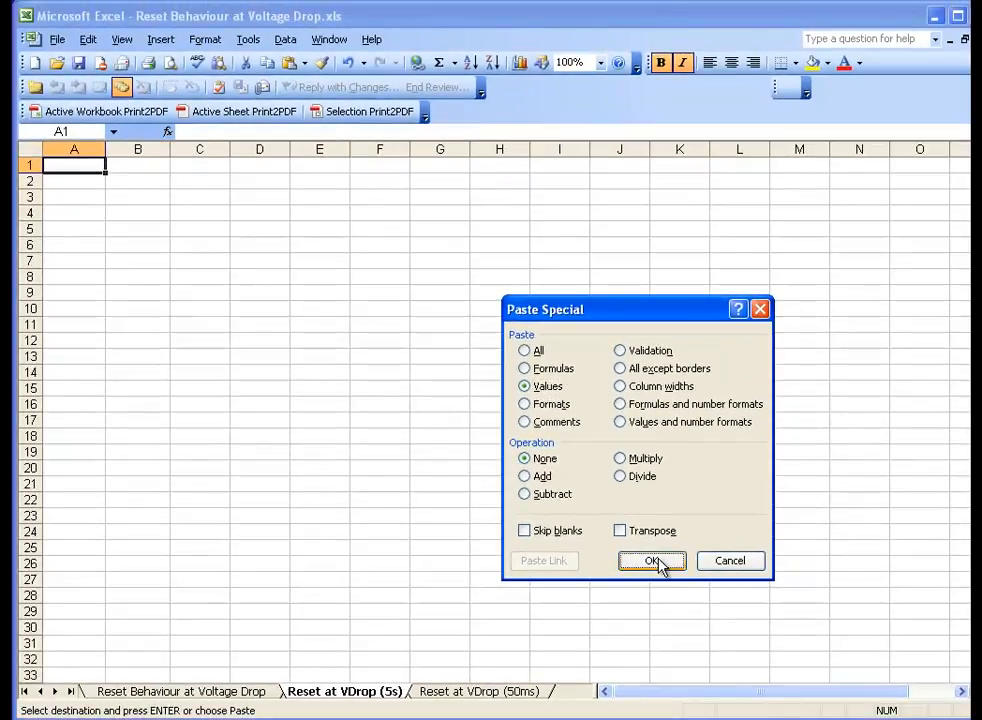
pyautogui.click(652, 561)
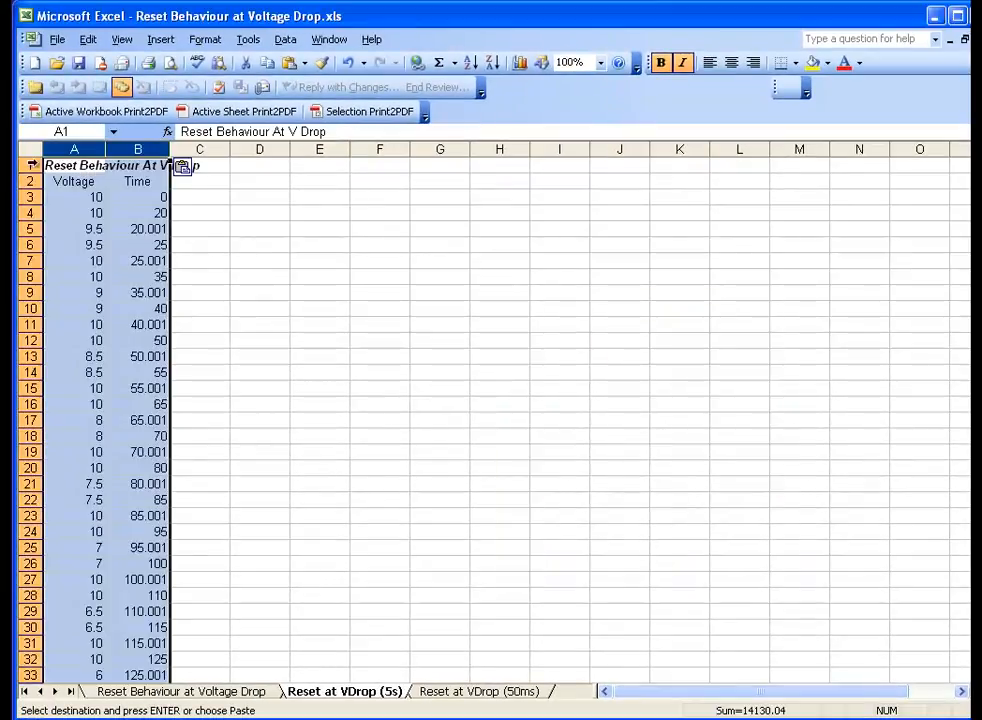
# - Append "(5s)" to the title in cell A1 so it reads "Reset Behaviour At V Drop (5s)"
pyautogui.click(70, 170)
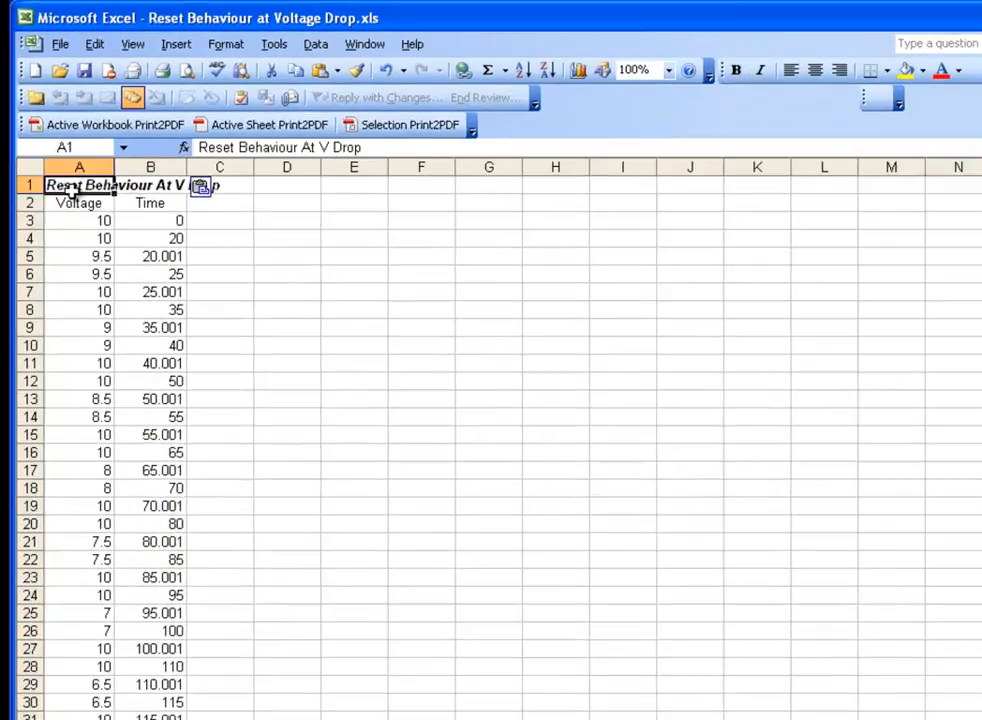
pyautogui.click(370, 147)
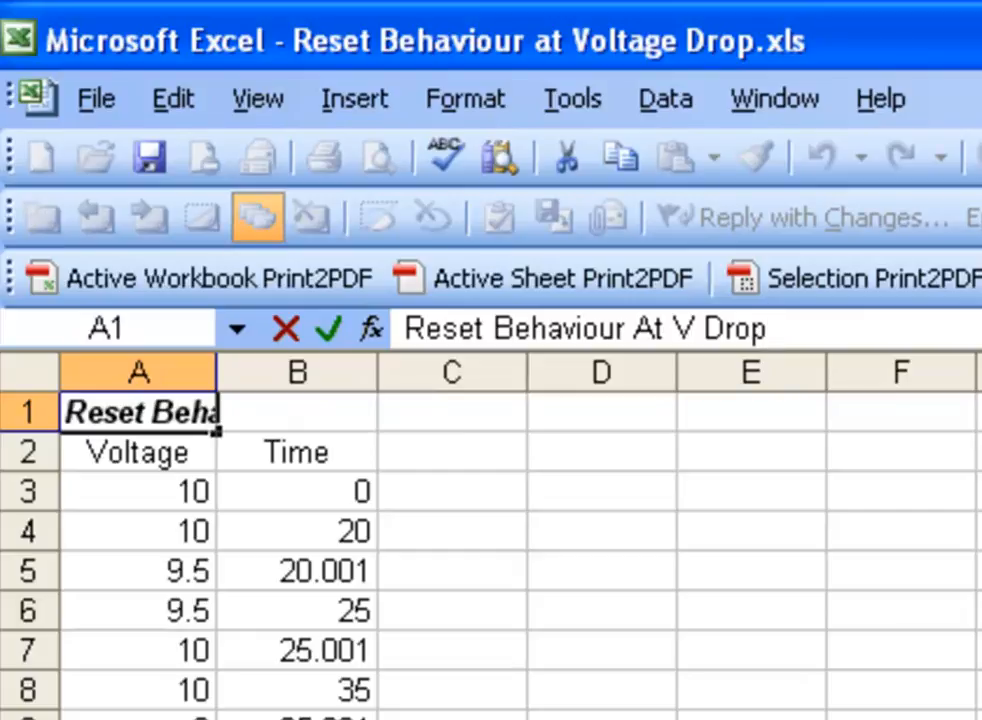
pyautogui.write('(5s)')
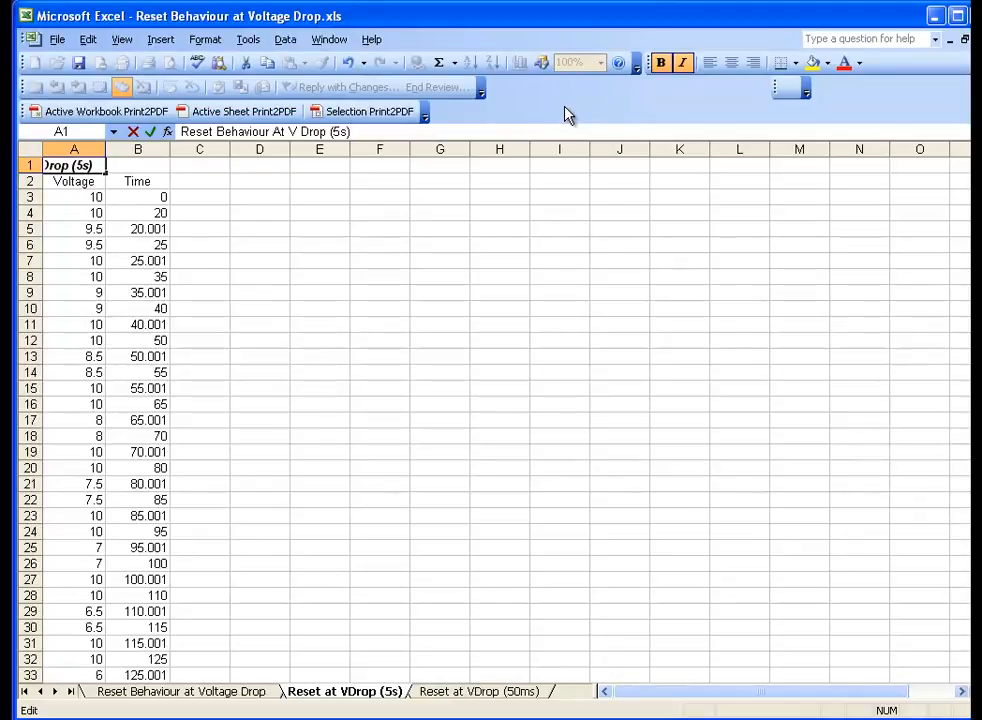
pyautogui.press('Return')
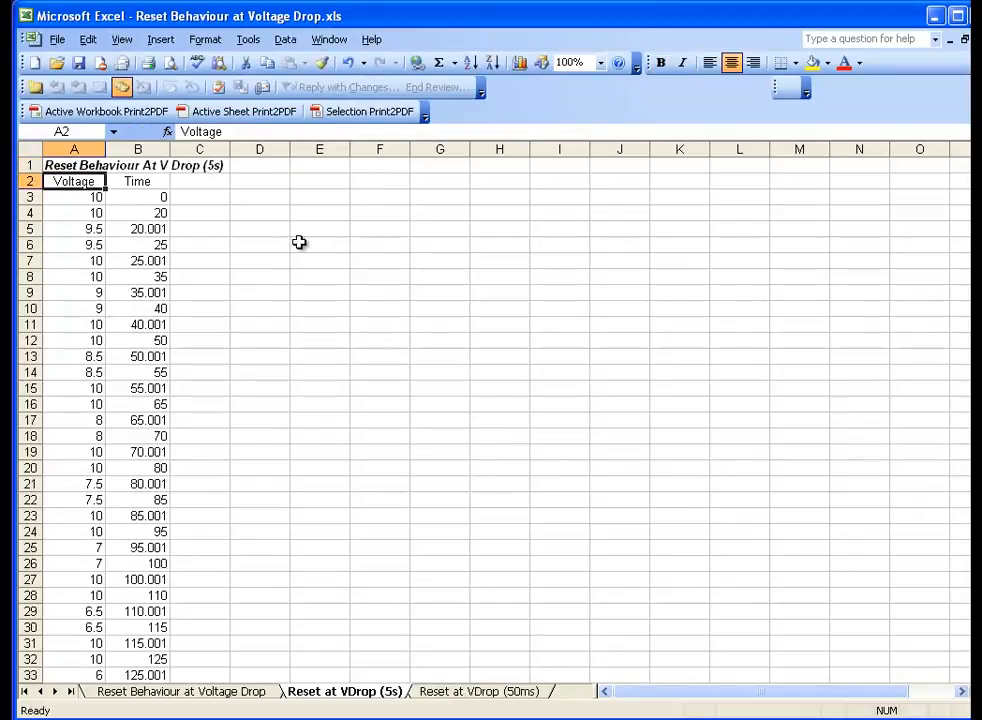
# - Save only the active sheet as the comma-delimited file "Reset Behaviour at Voltage Drop (5s).csv", keeping the CSV format
pyautogui.click(55, 40)
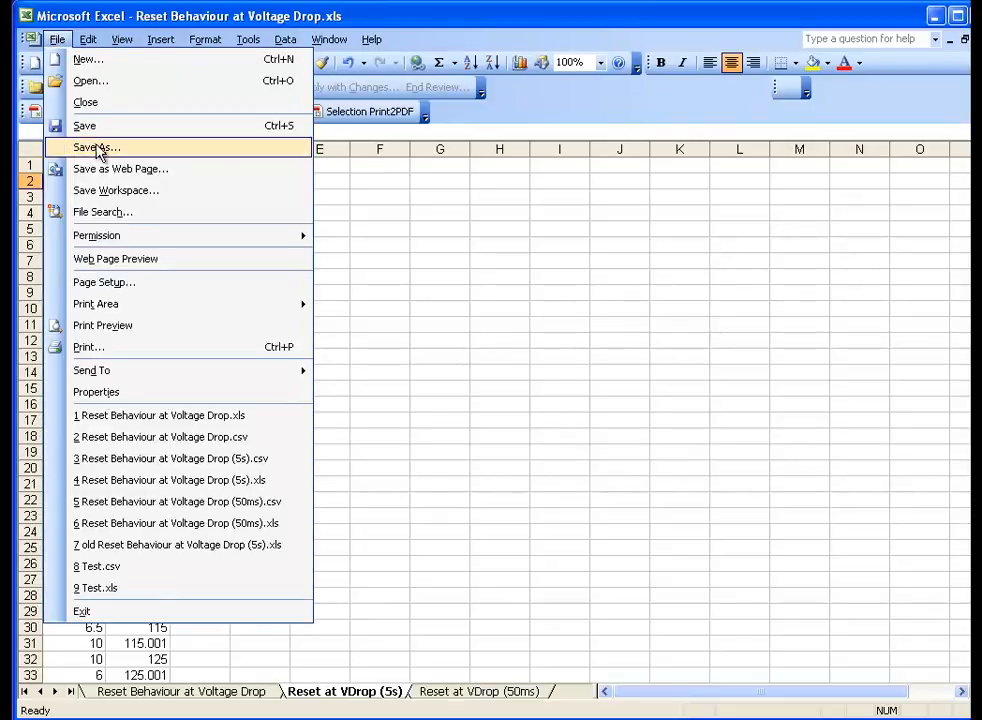
pyautogui.click(99, 149)
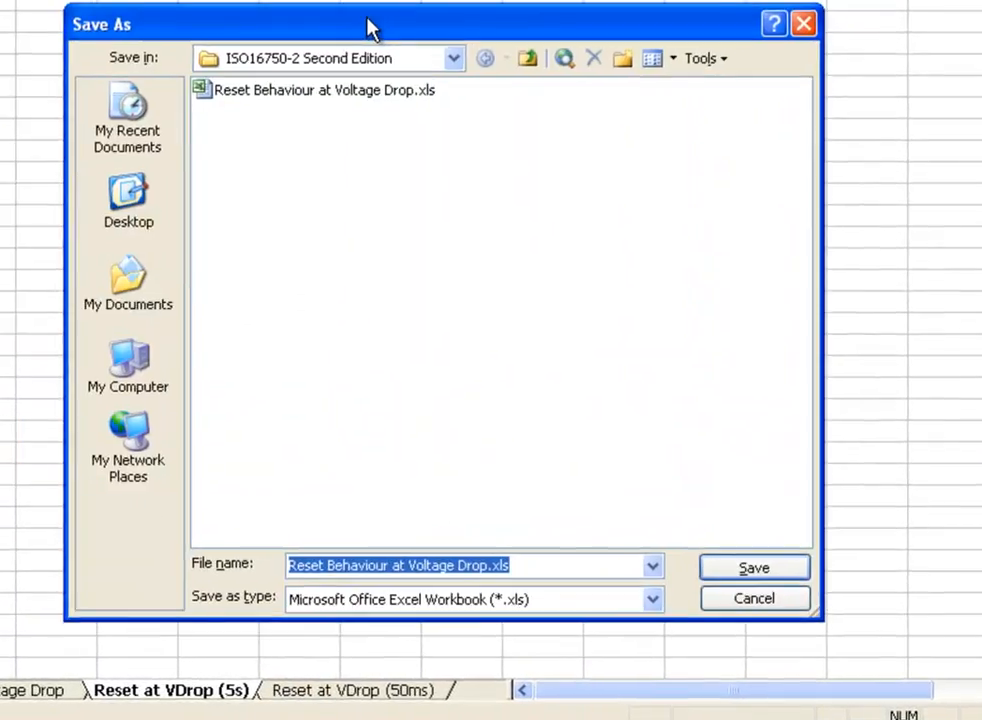
pyautogui.click(477, 601)
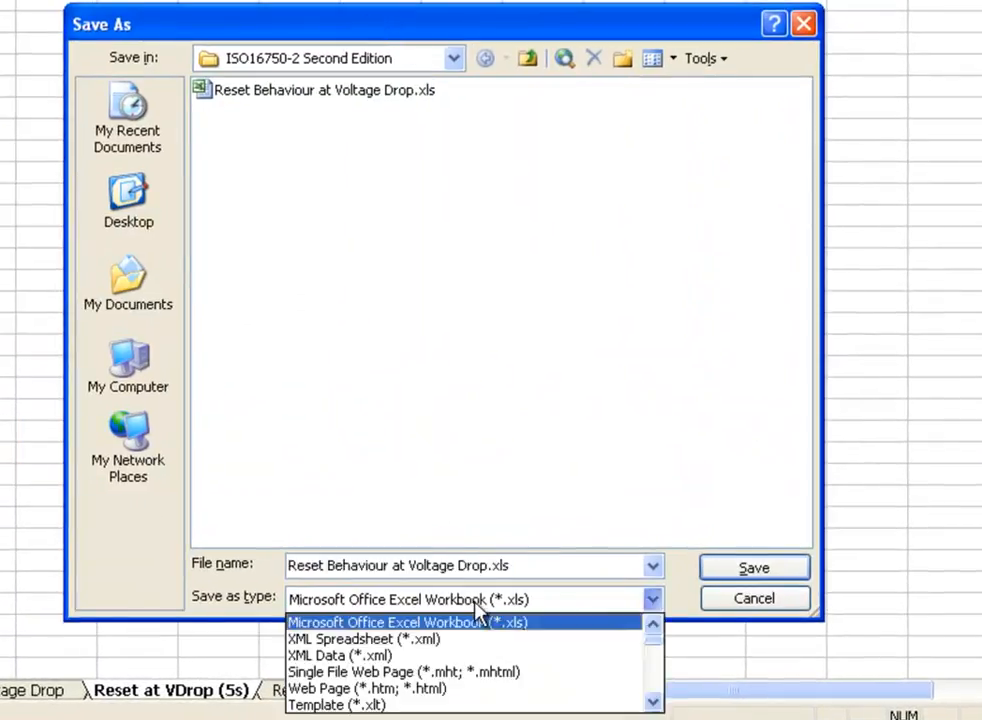
pyautogui.click(653, 697)
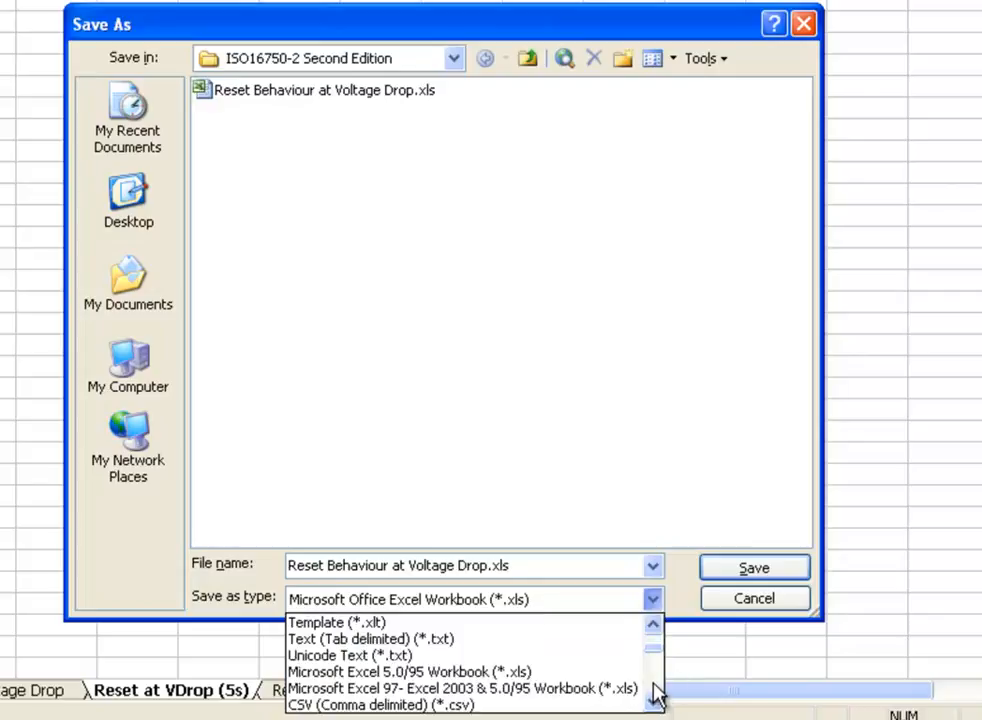
pyautogui.click(515, 705)
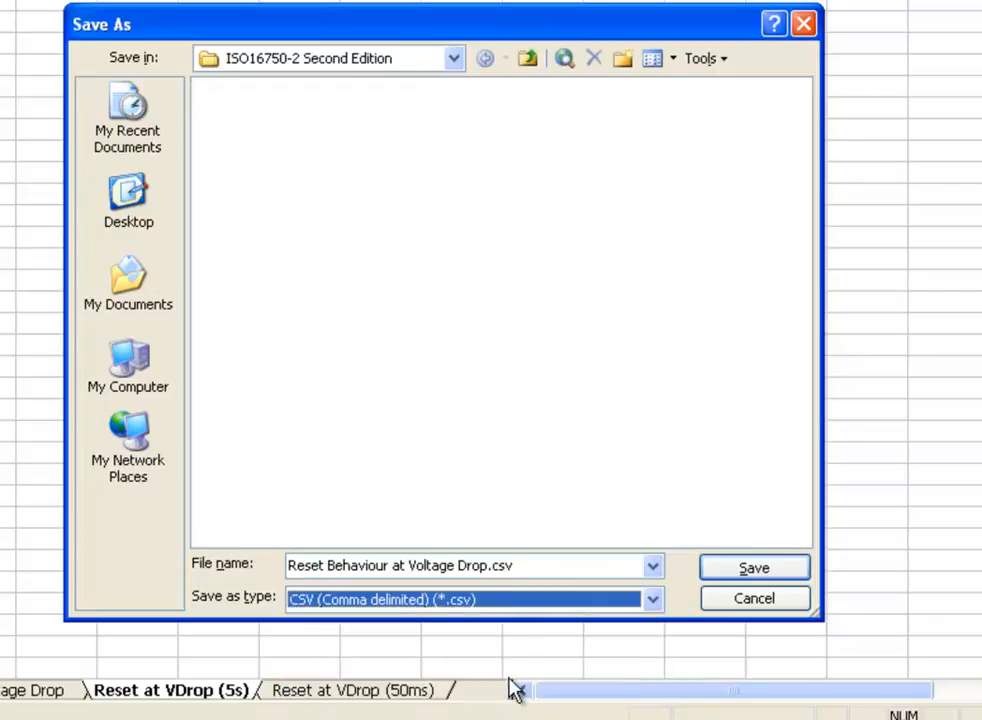
pyautogui.click(489, 565)
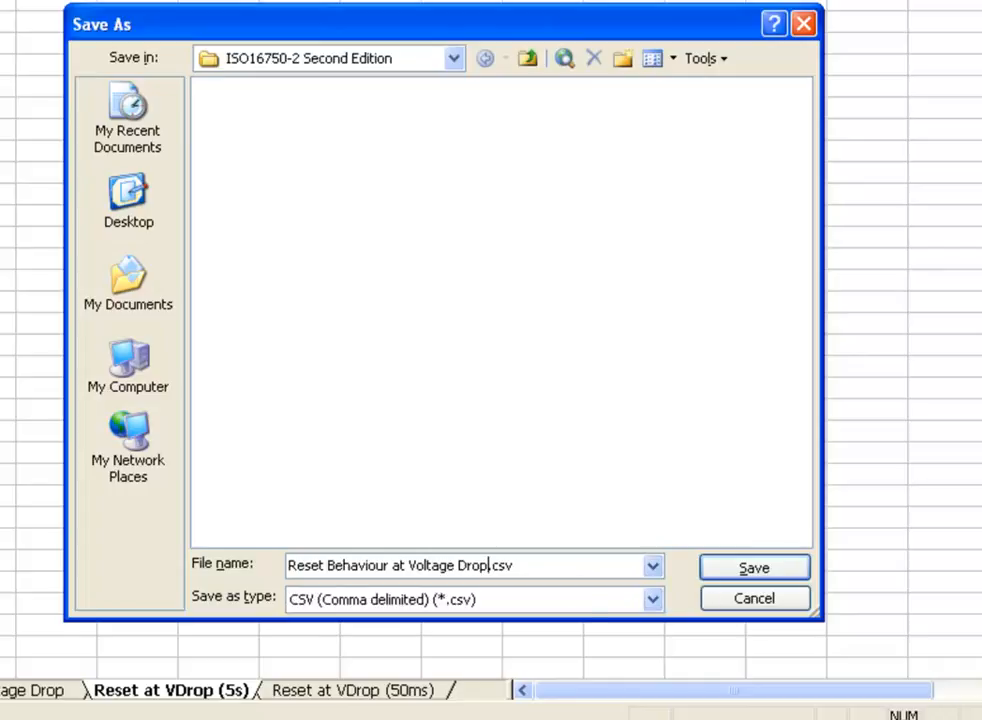
pyautogui.write('5s)')
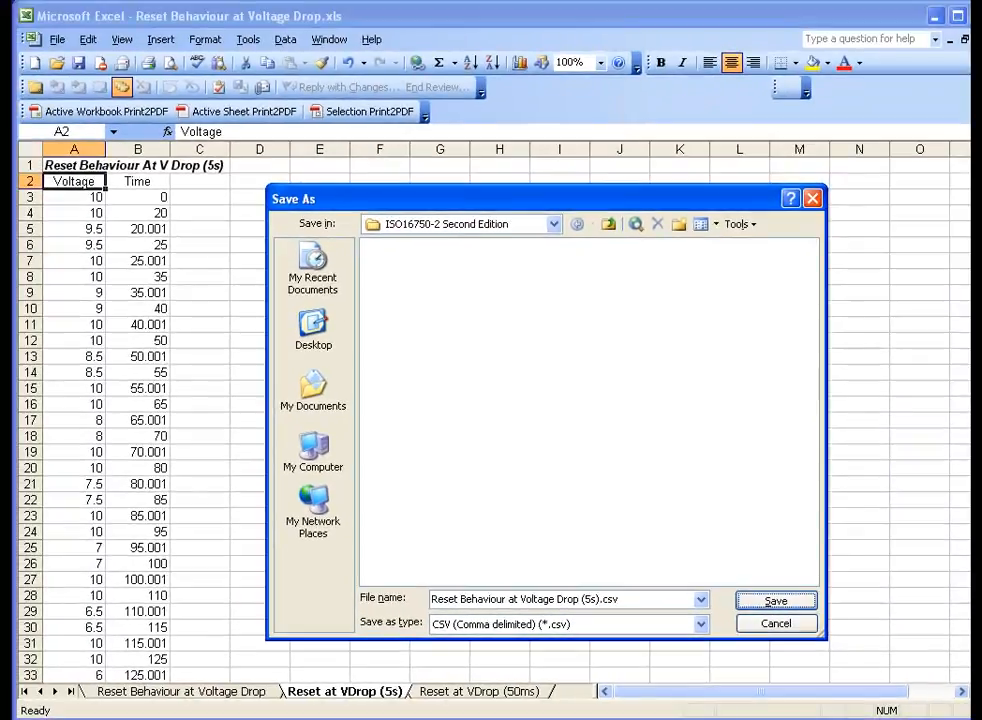
pyautogui.press('Return')
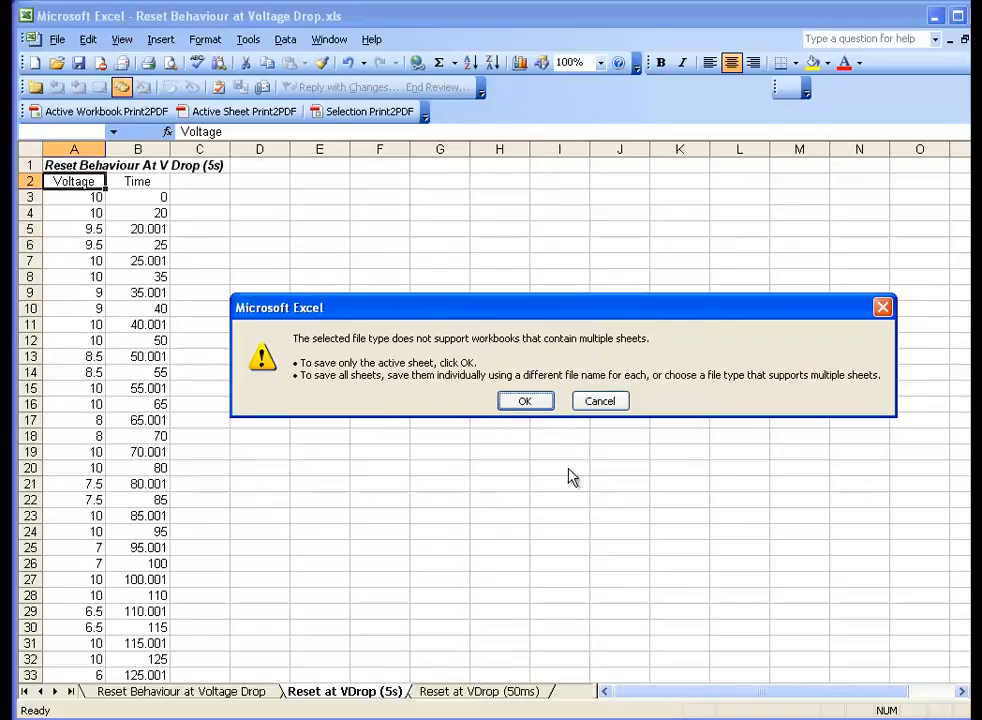
pyautogui.click(526, 401)
pyautogui.moveTo(805, 403); pyautogui.dragTo(633, 362)
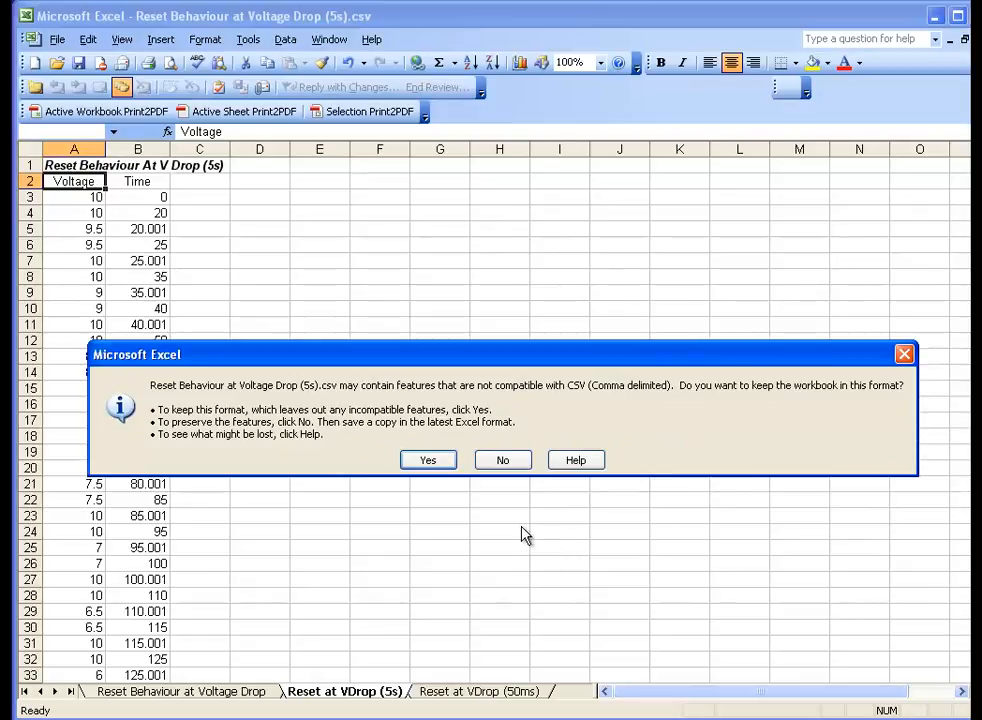
pyautogui.click(442, 457)
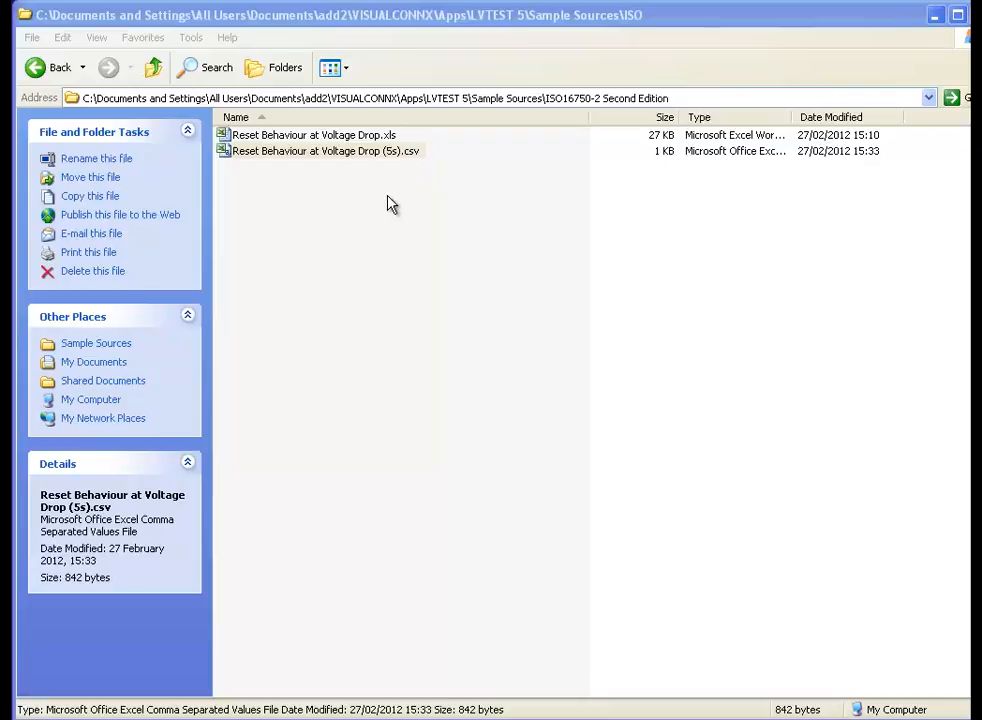
# - Open "Reset Behaviour at Voltage Drop (5s).csv" in Notepad++, remove the stray comma line after the last data row and save the file
pyautogui.rightClick(360, 152)
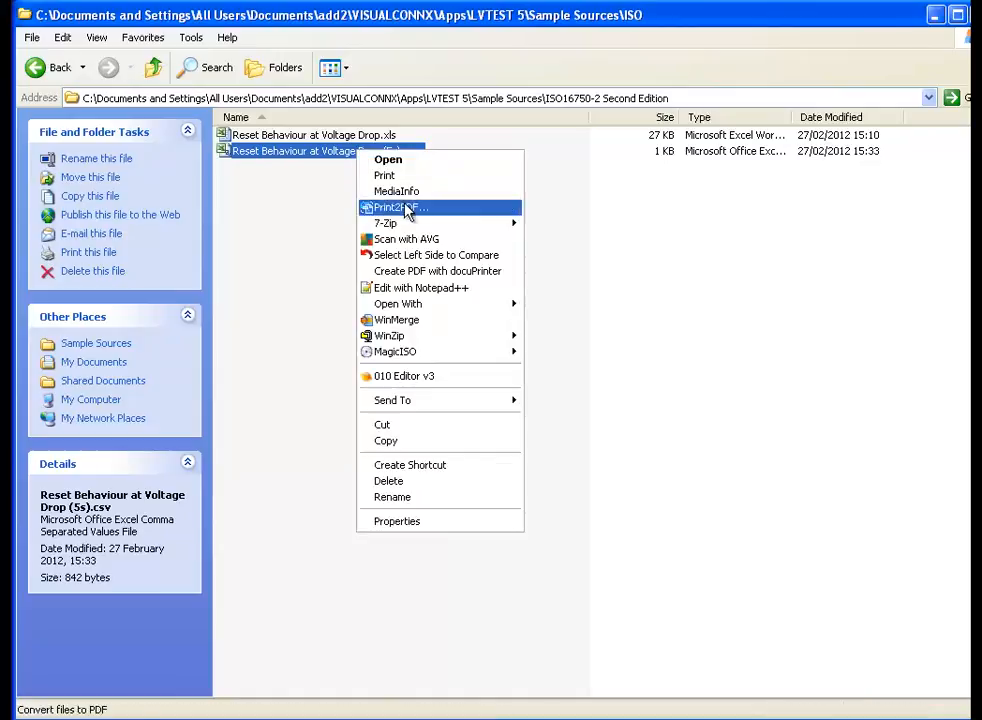
pyautogui.click(437, 287)
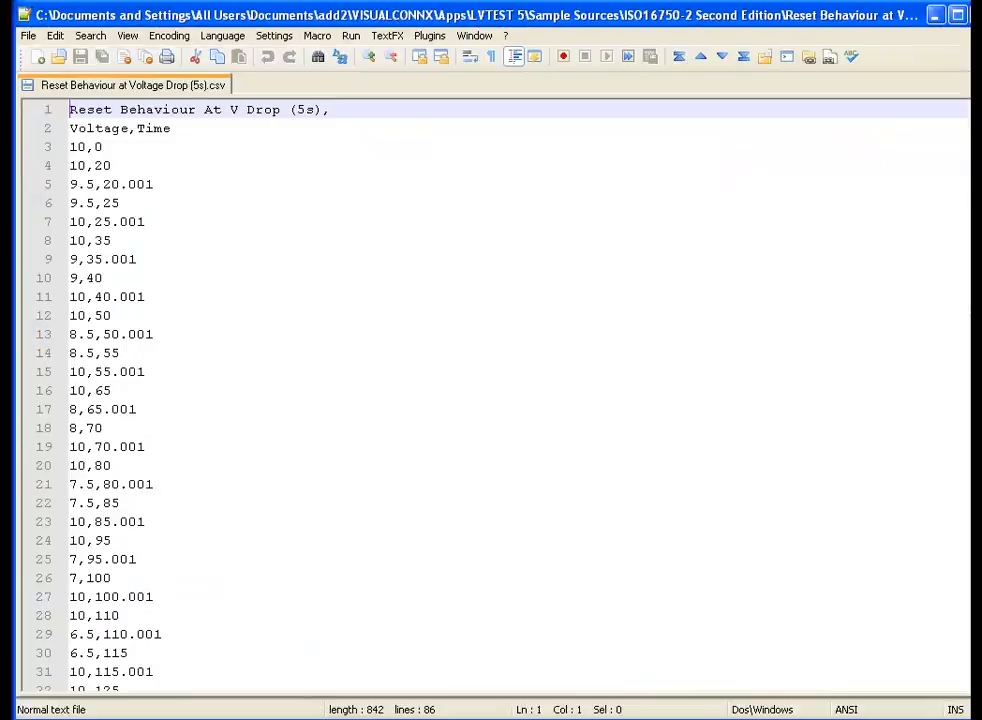
pyautogui.scroll(-18, 490, 390)
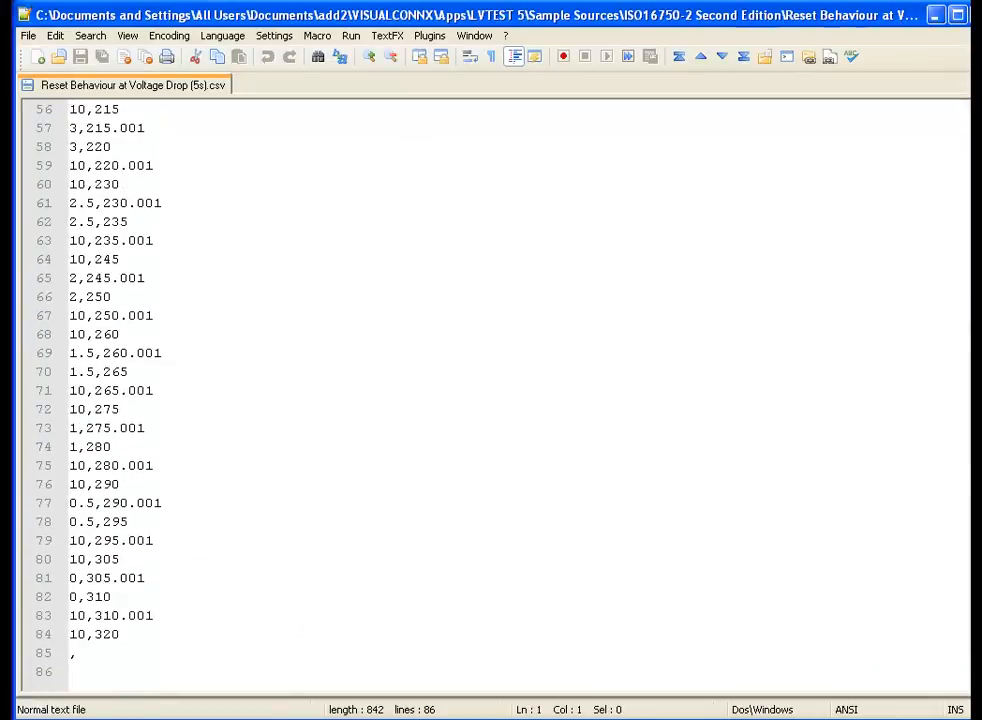
pyautogui.click(101, 652)
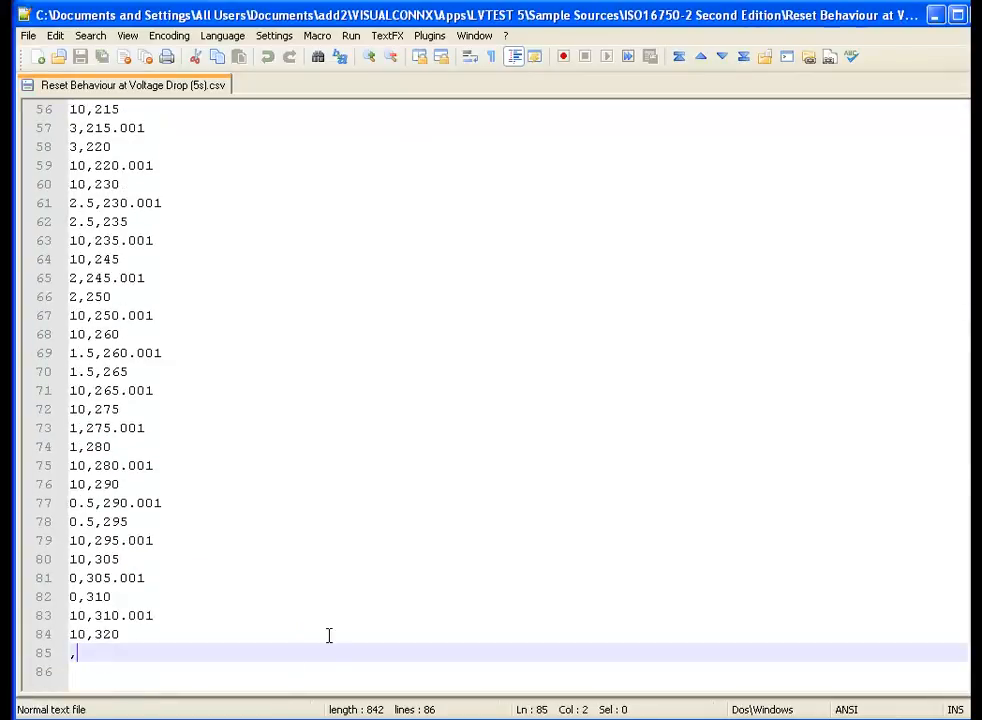
pyautogui.write('=')
pyautogui.press('BackSpace')
pyautogui.press('BackSpace')
pyautogui.press('BackSpace')
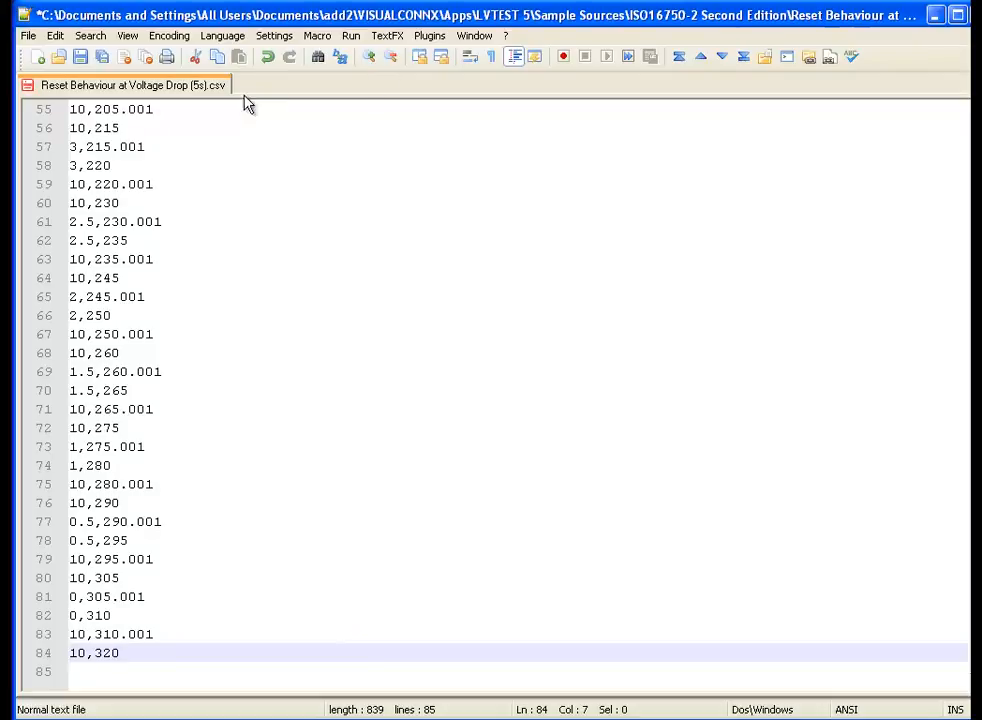
pyautogui.click(80, 57)
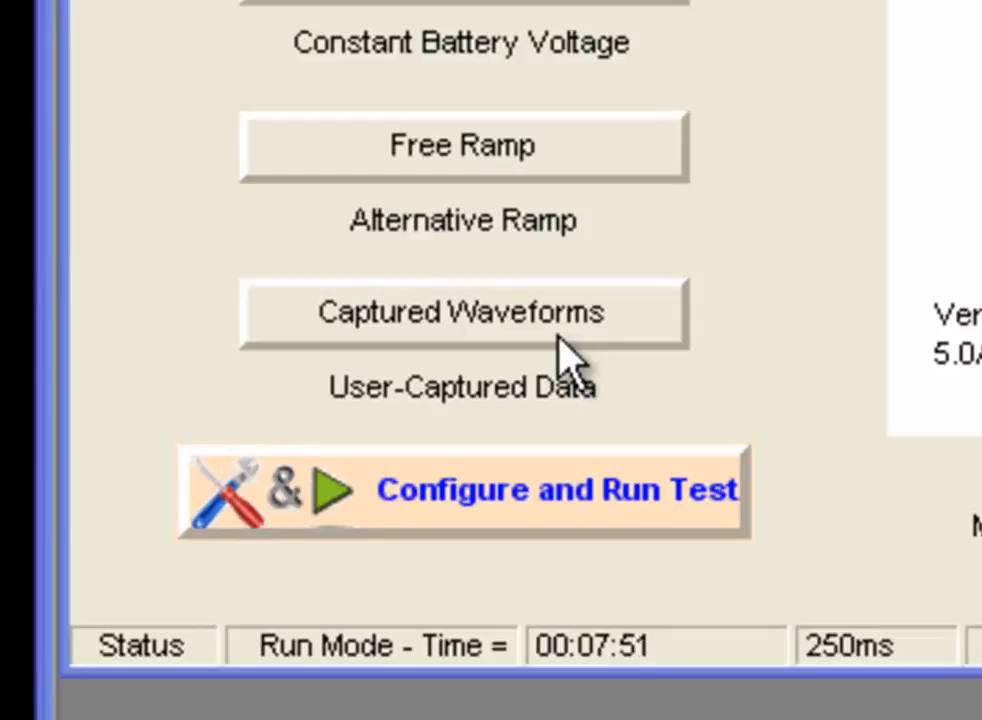
# - Switch to VISUALCONNX, choose the Captured Waveforms test for configuration and running, and open its Captured Import page
pyautogui.click(505, 332)
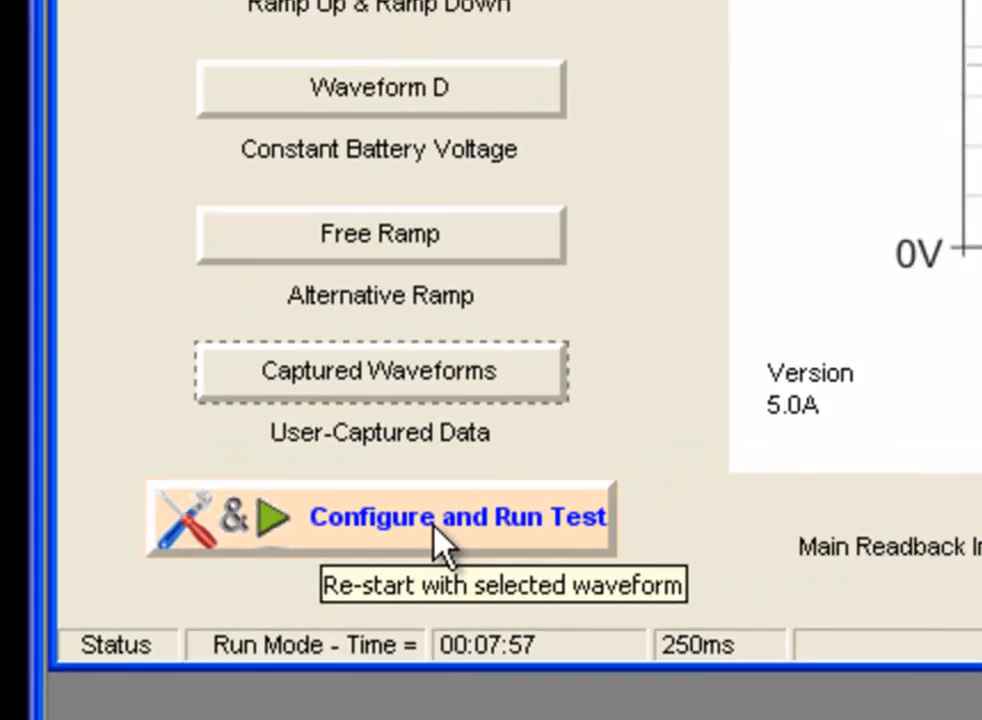
pyautogui.click(531, 505)
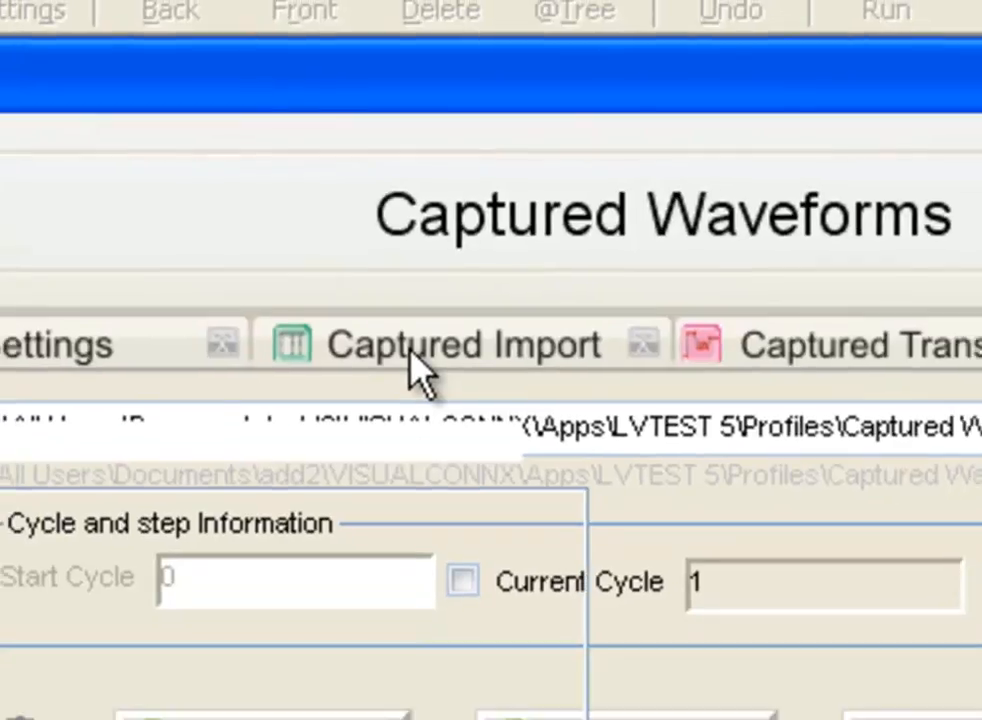
pyautogui.click(411, 360)
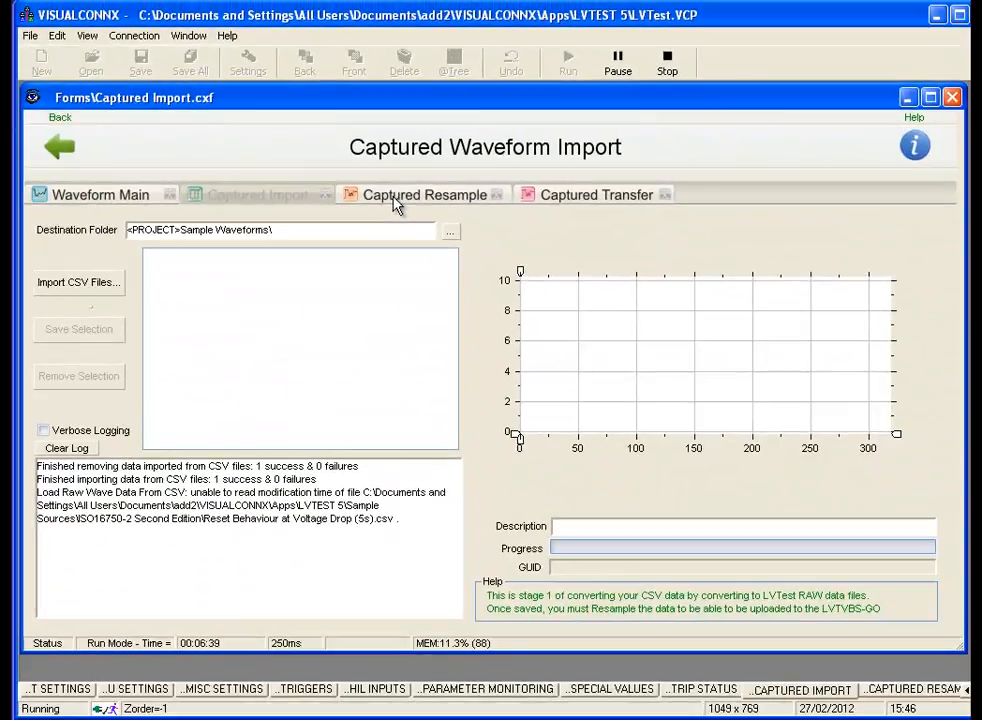
# - Import "Reset Behaviour at Voltage Drop (5s).csv" and save the imported waveform as raw data in the Sample Waveforms folder
pyautogui.click(77, 285)
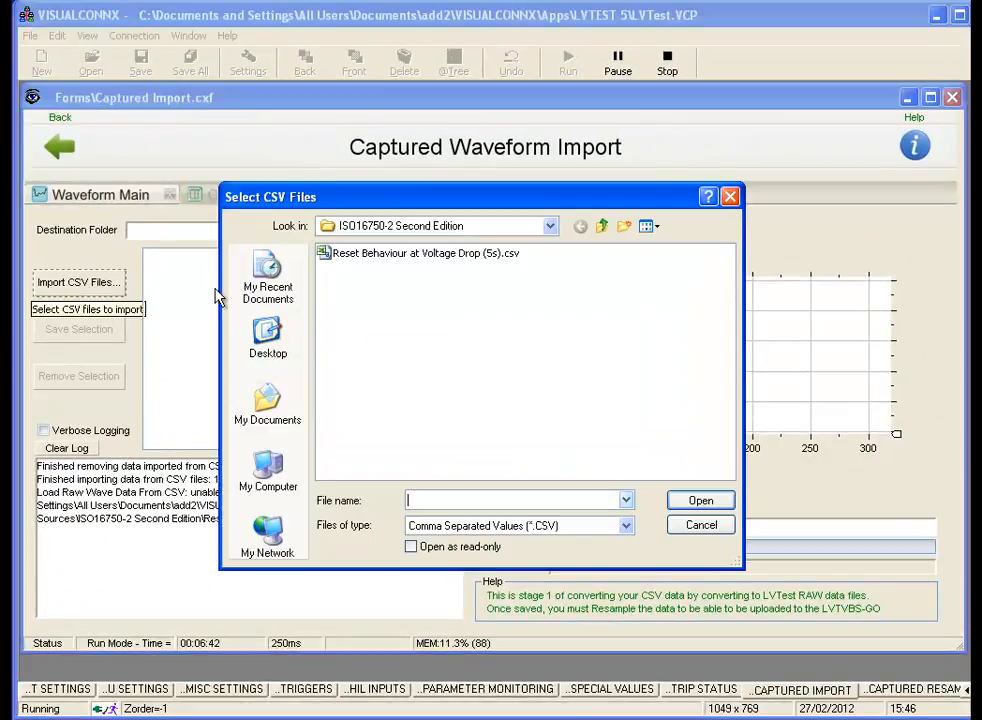
pyautogui.click(392, 256)
pyautogui.click(712, 506)
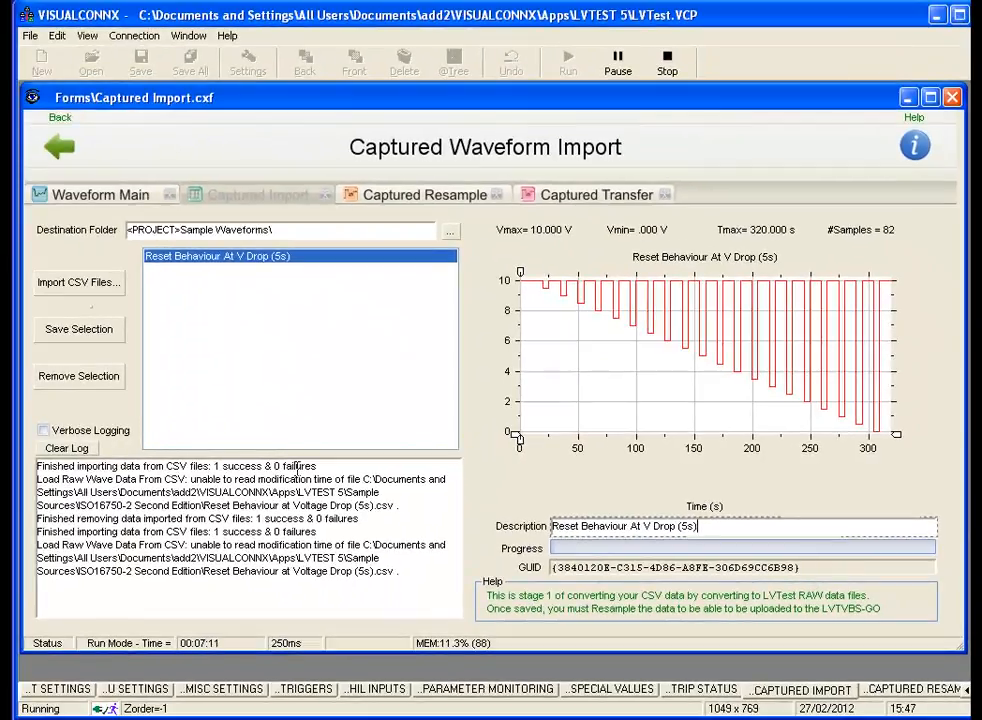
pyautogui.click(100, 334)
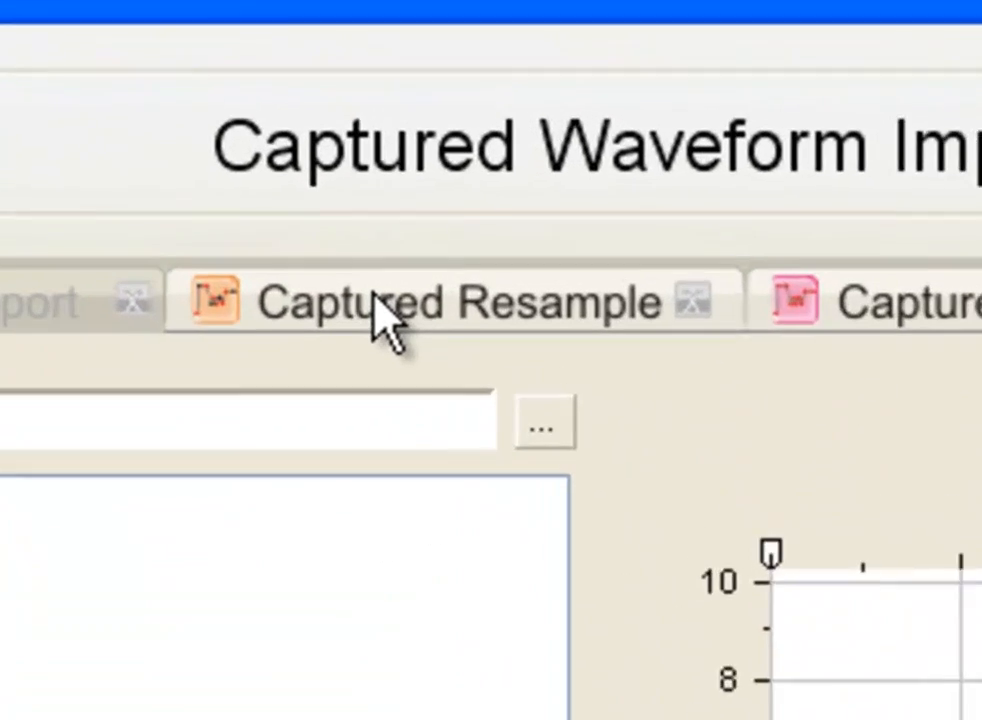
# - Resample the raw waveform "Reset Behaviour At V Drop (5s)" with voltage change as Steps and 16 repeat count bits, and review the sampled waveform
pyautogui.click(400, 225)
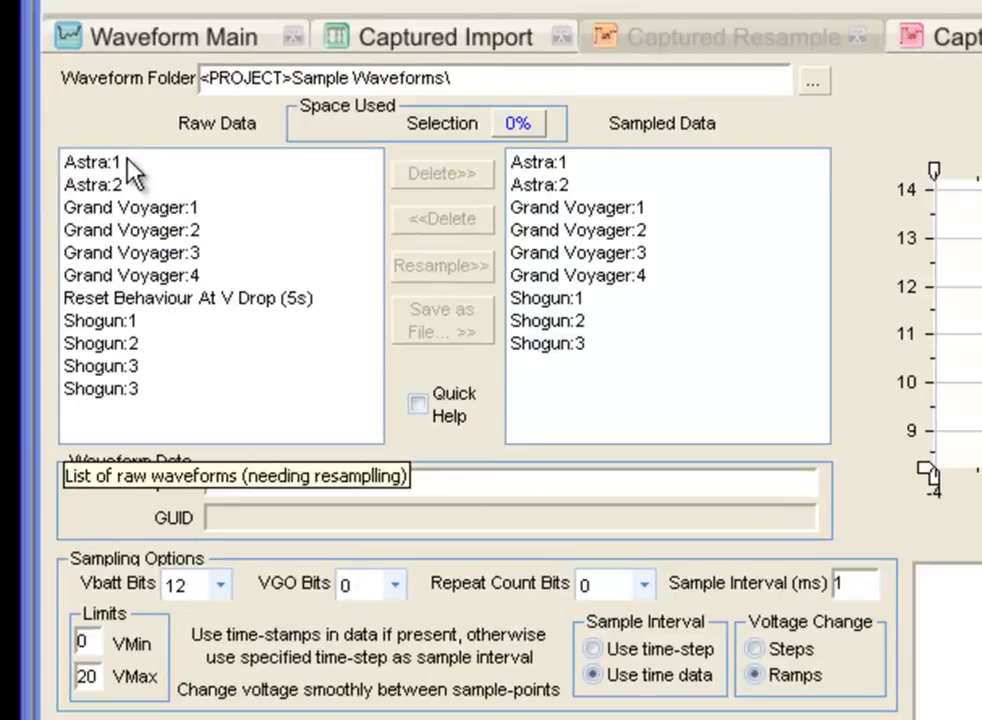
pyautogui.click(184, 300)
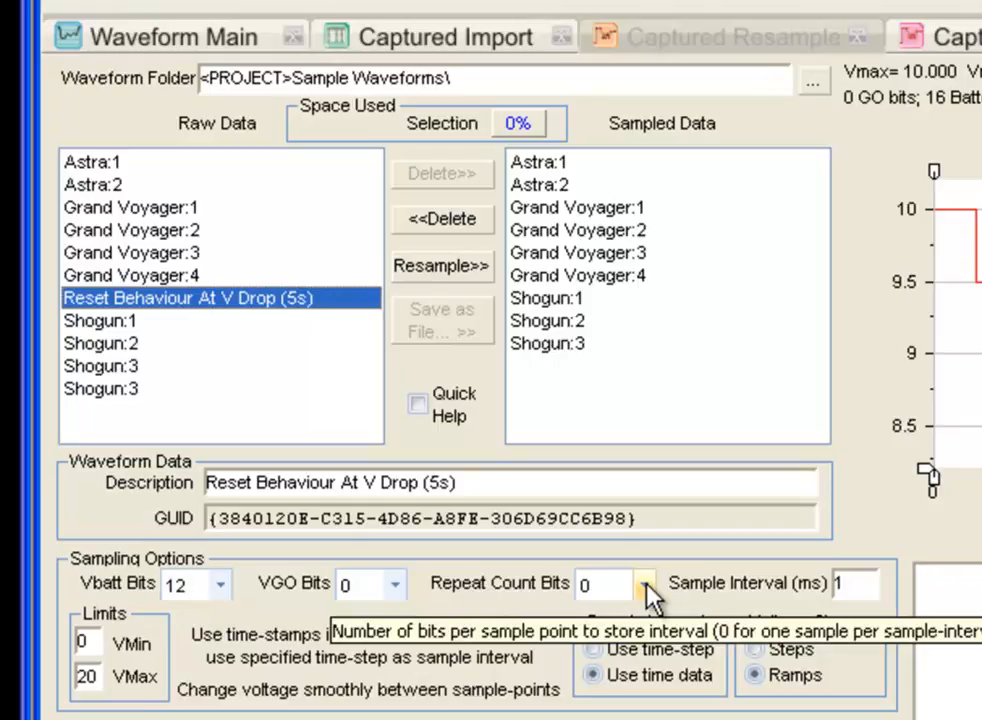
pyautogui.click(797, 650)
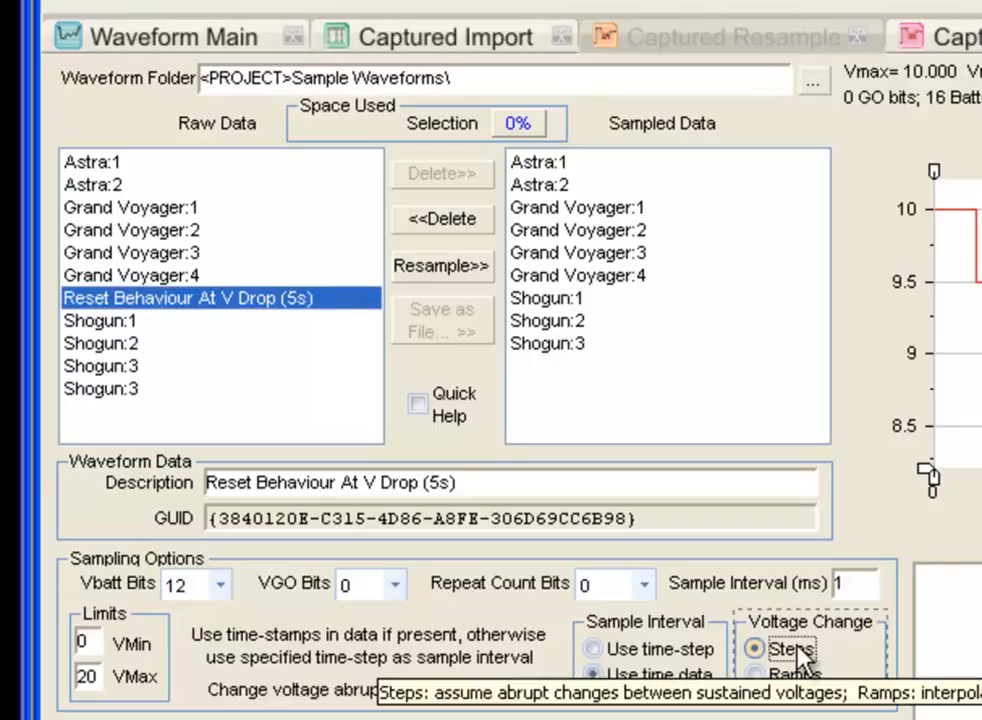
pyautogui.click(644, 583)
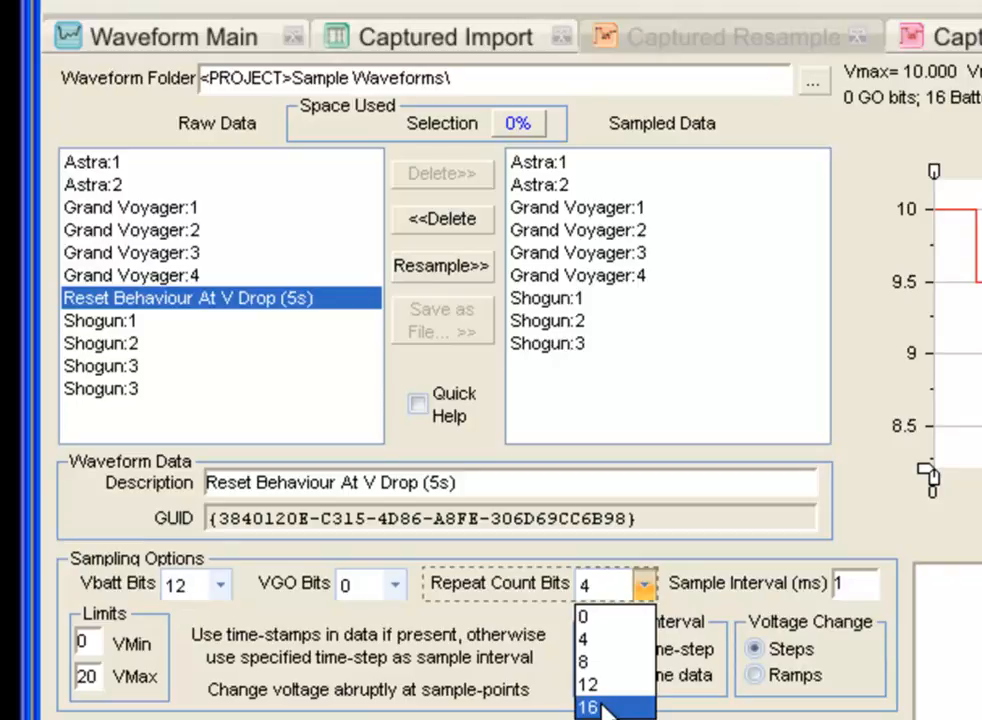
pyautogui.click(590, 707)
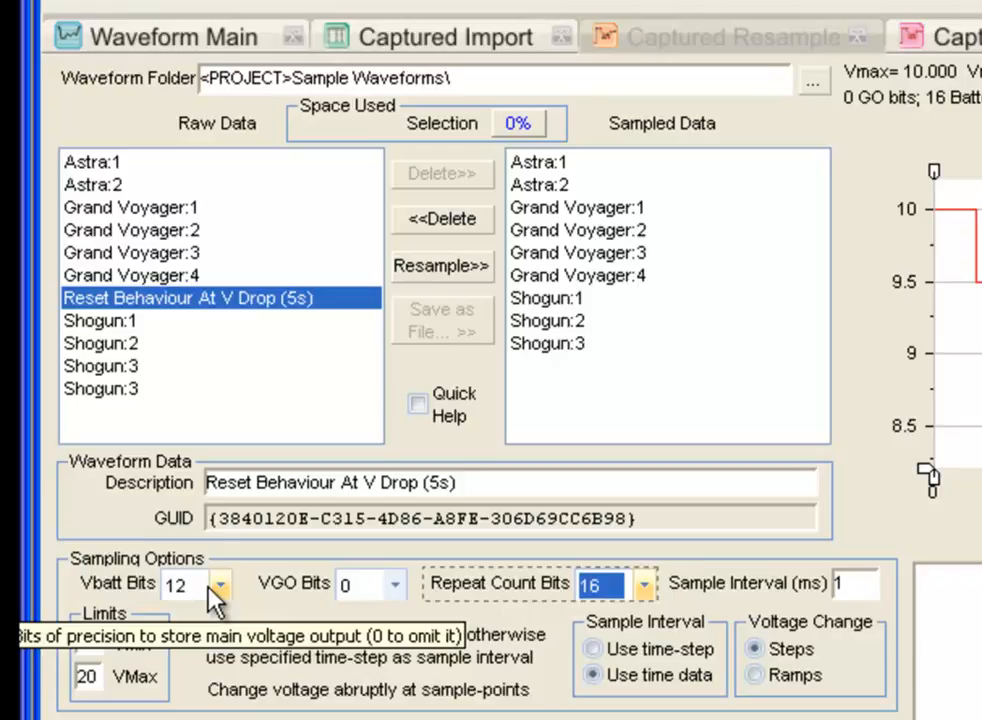
pyautogui.click(436, 271)
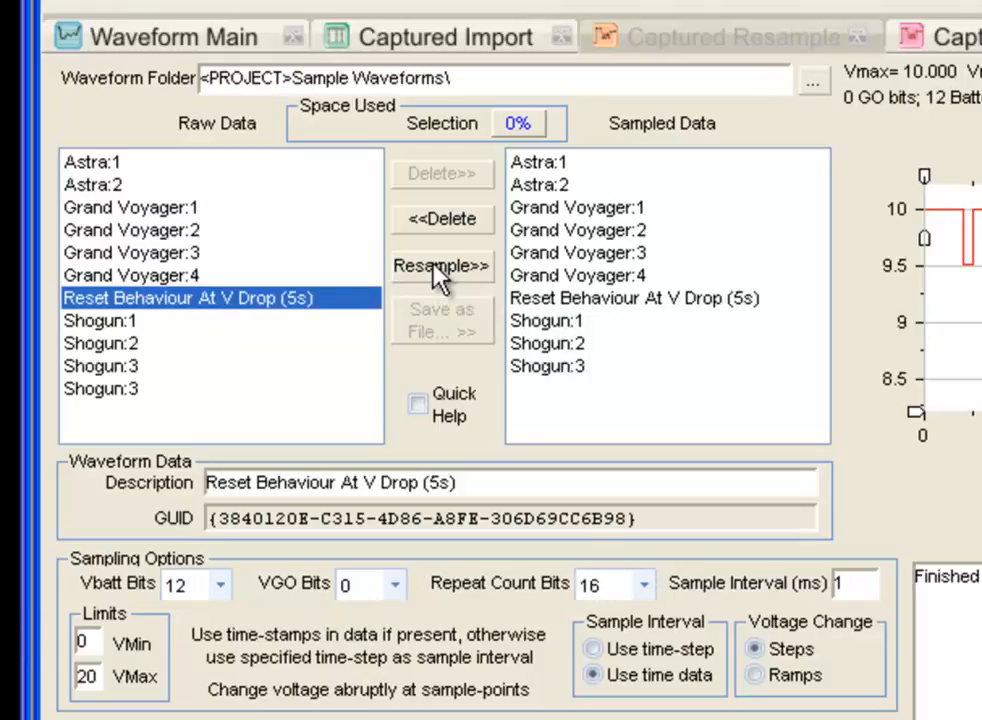
pyautogui.click(708, 302)
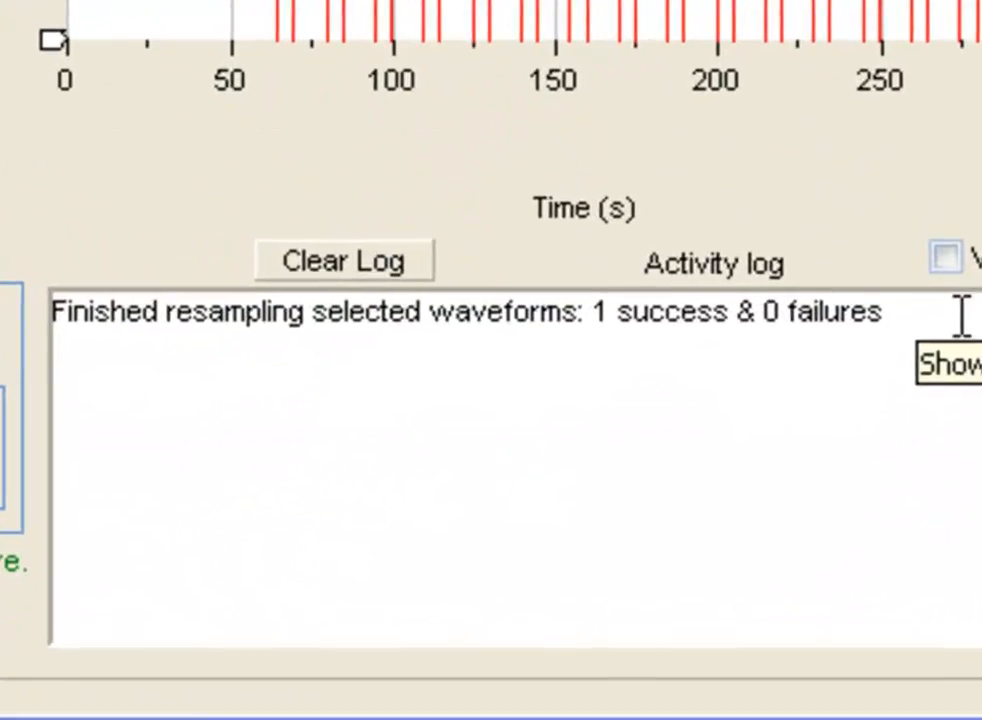
pyautogui.moveTo(960, 318); pyautogui.dragTo(886, 312)
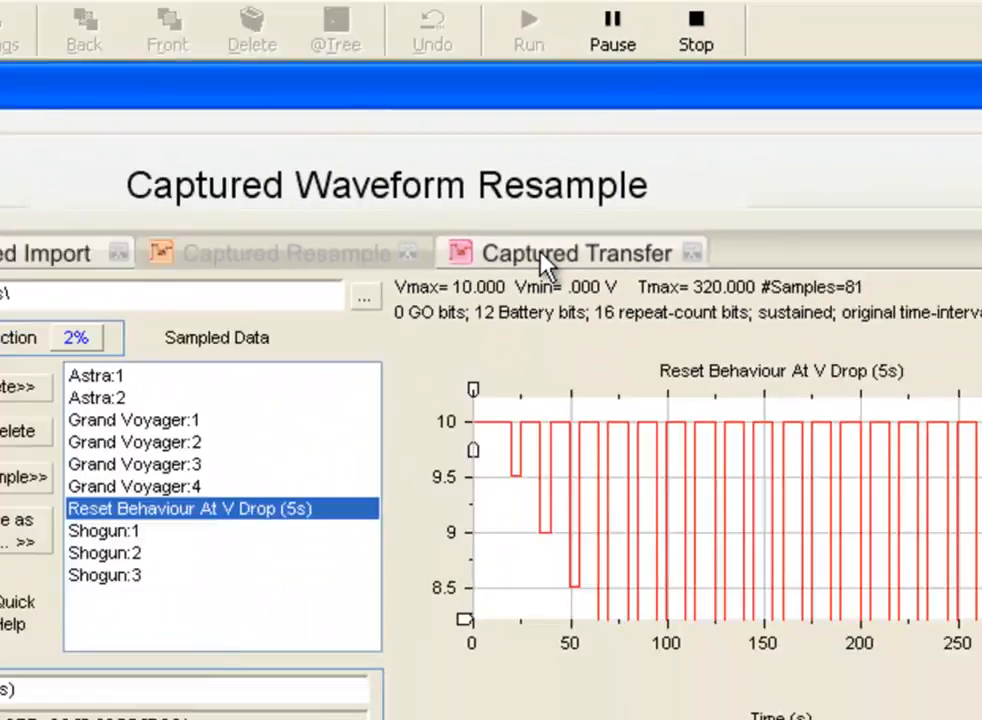
# - Connect and sync with the target on the Captured Transfer page, and store "Reset Behaviour At V Drop (5s)" in target slot 3
pyautogui.click(576, 199)
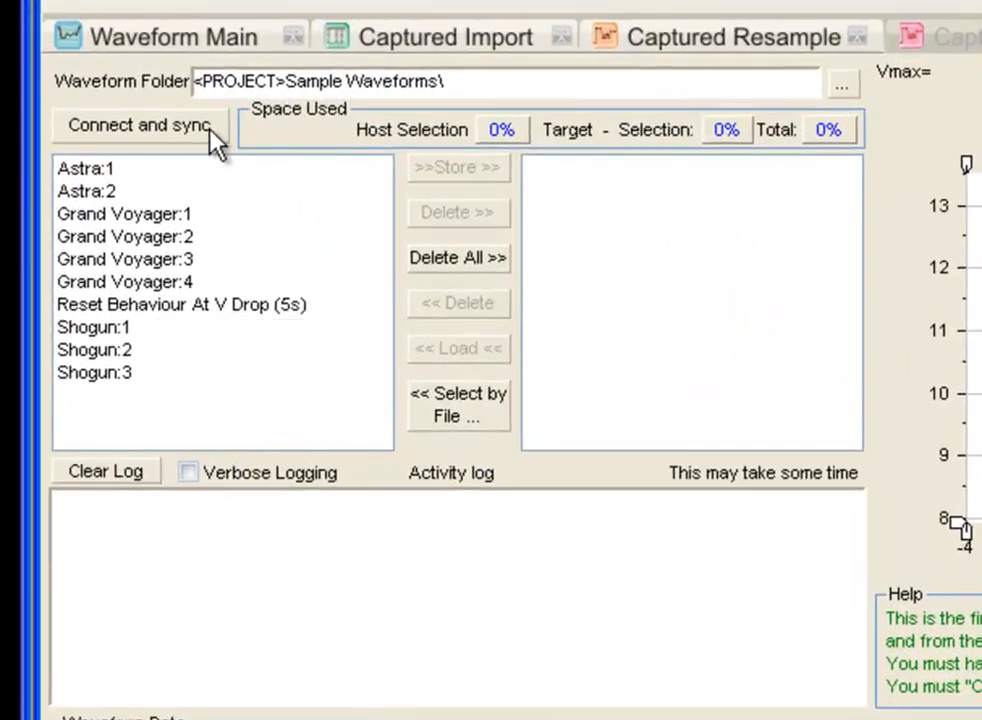
pyautogui.click(205, 127)
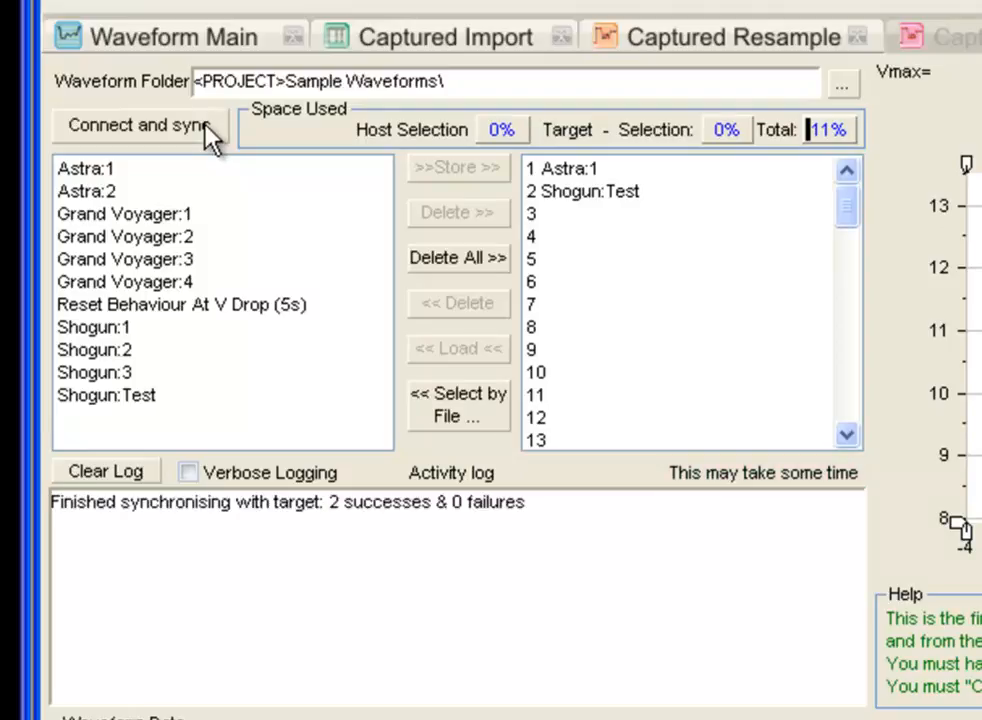
pyautogui.click(210, 308)
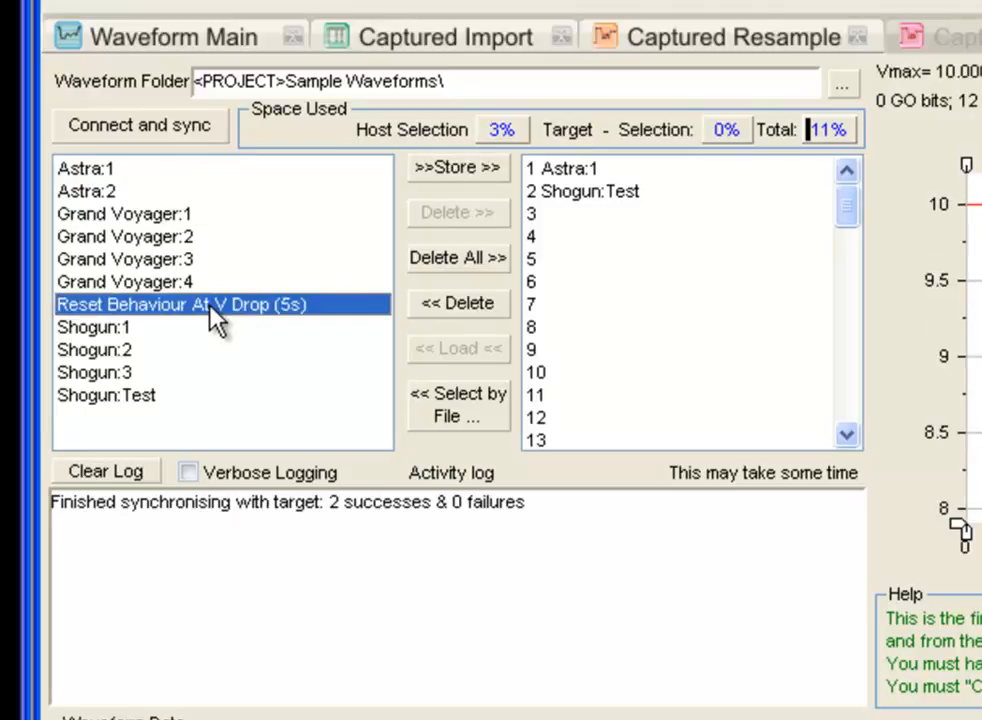
pyautogui.click(558, 216)
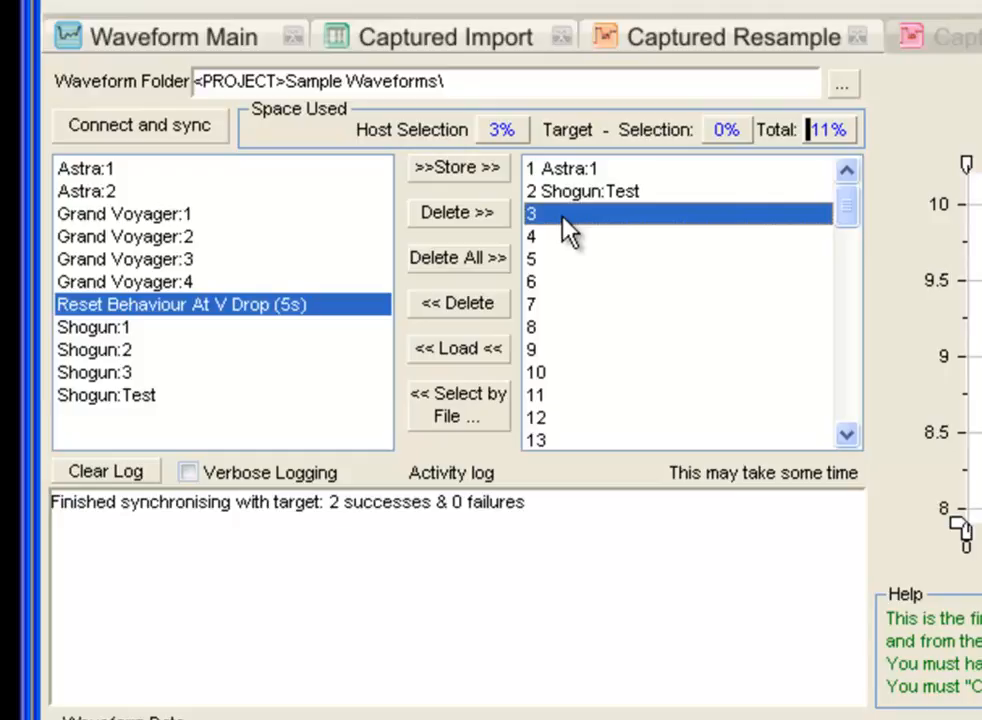
pyautogui.click(450, 178)
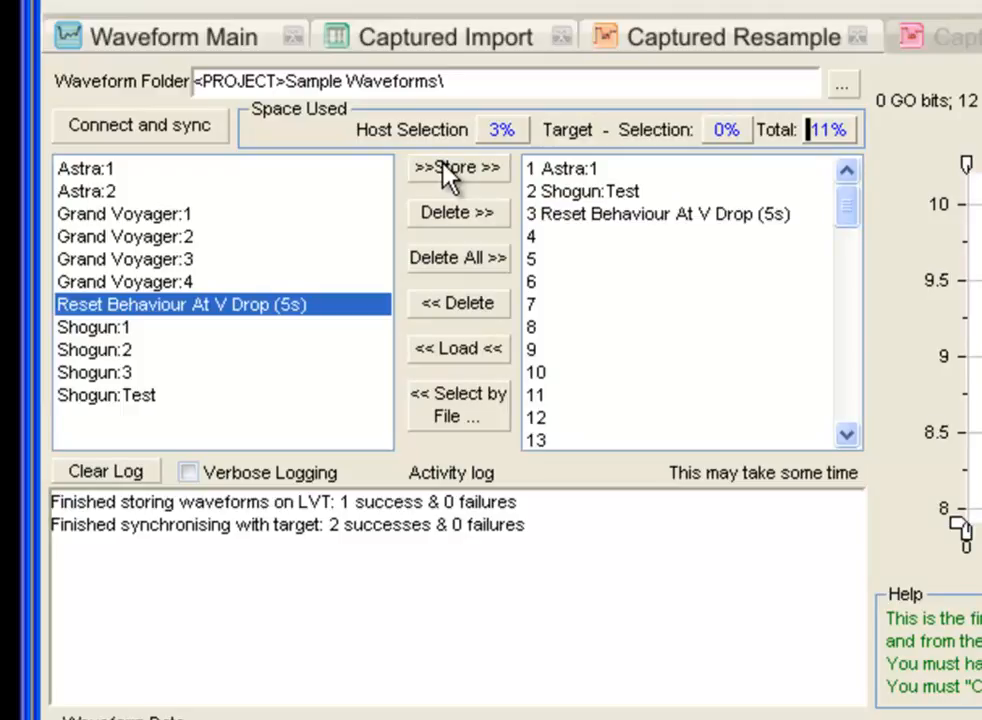
pyautogui.click(607, 221)
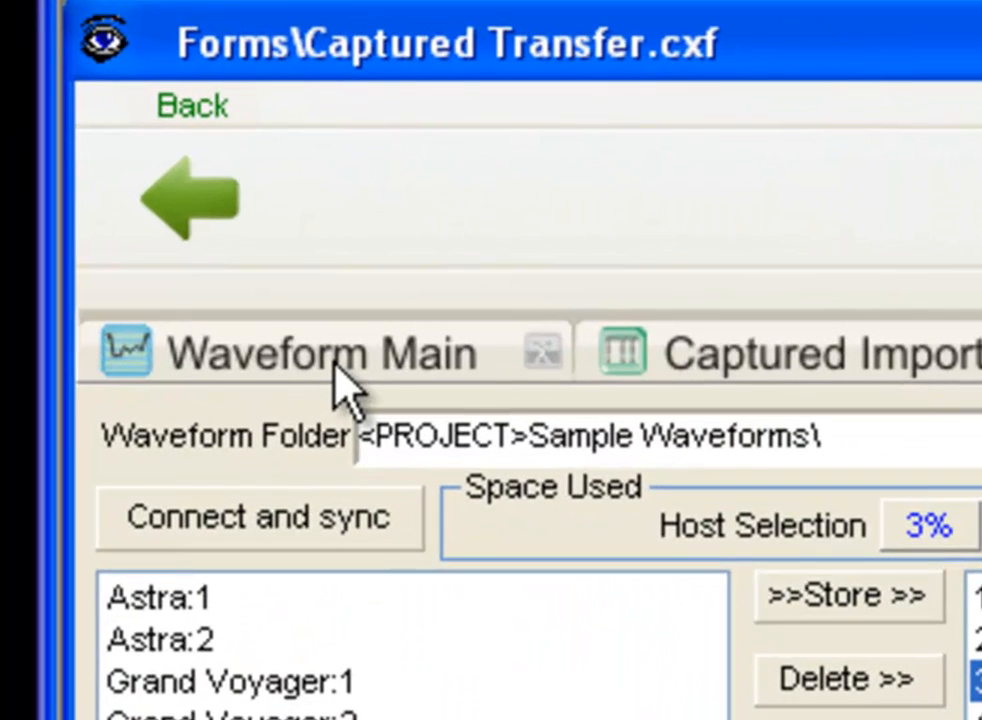
# - Set Voltage After Test to 10 in the captured waveform's voltage configuration (U Settings)
pyautogui.click(333, 358)
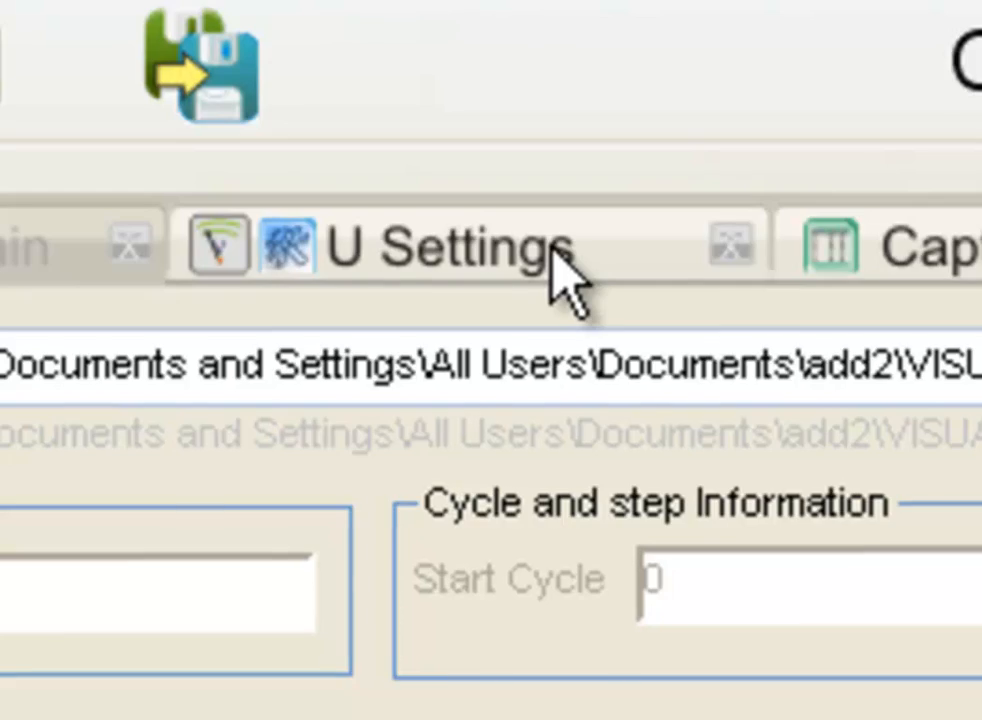
pyautogui.click(552, 250)
pyautogui.moveTo(419, 523); pyautogui.dragTo(314, 512)
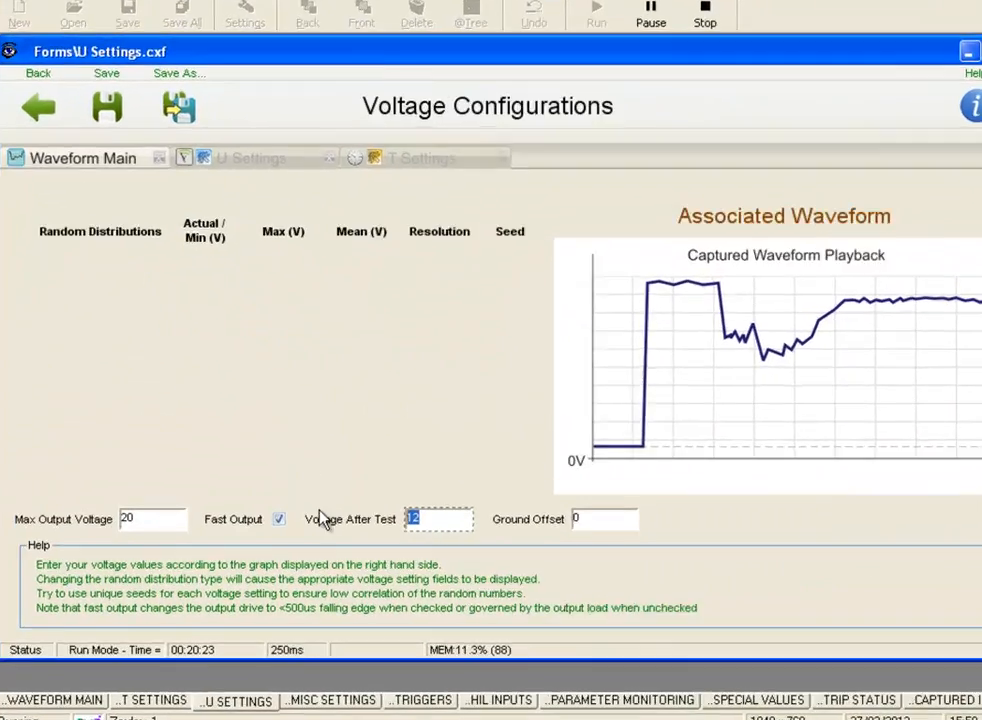
pyautogui.write('10')
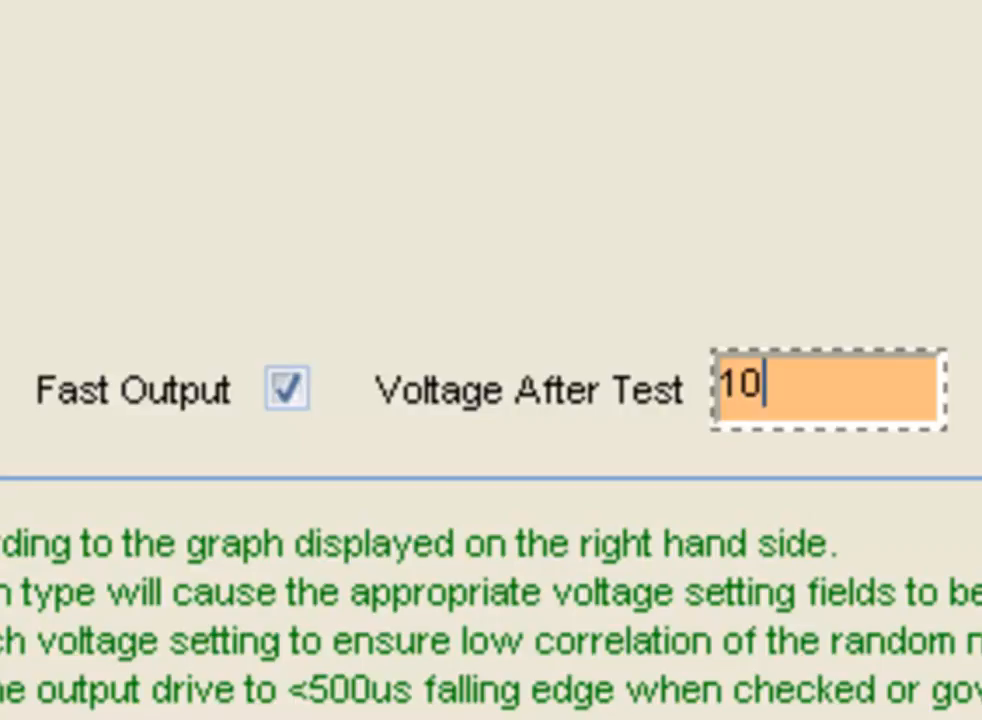
pyautogui.press('Return')
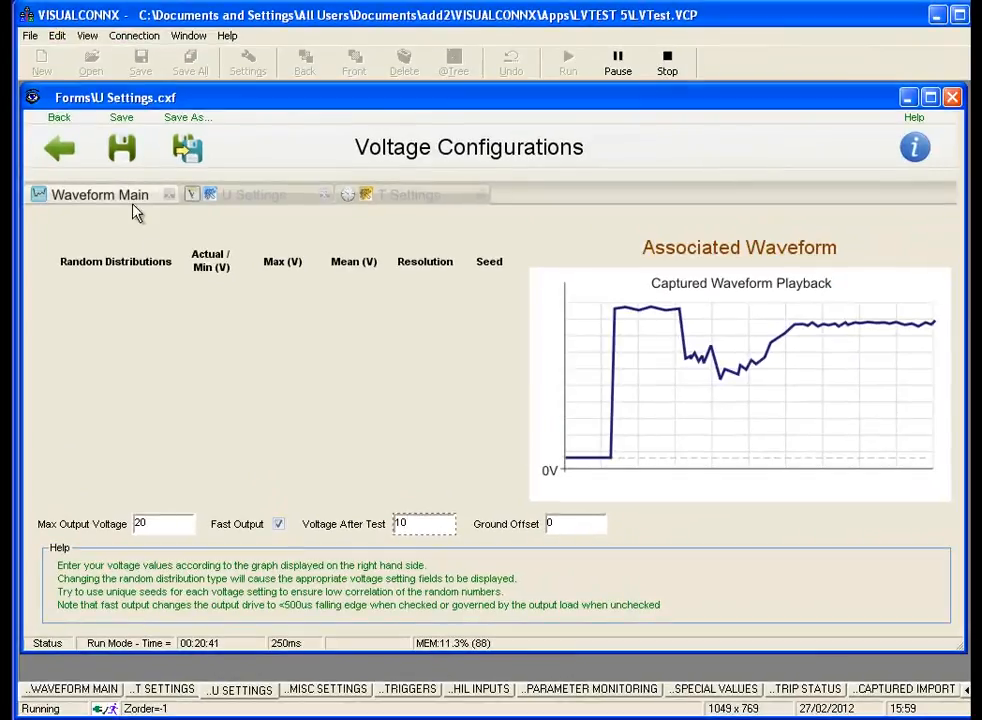
# - Return to the main waveform page and set the time option to 1 cycle
pyautogui.click(100, 198)
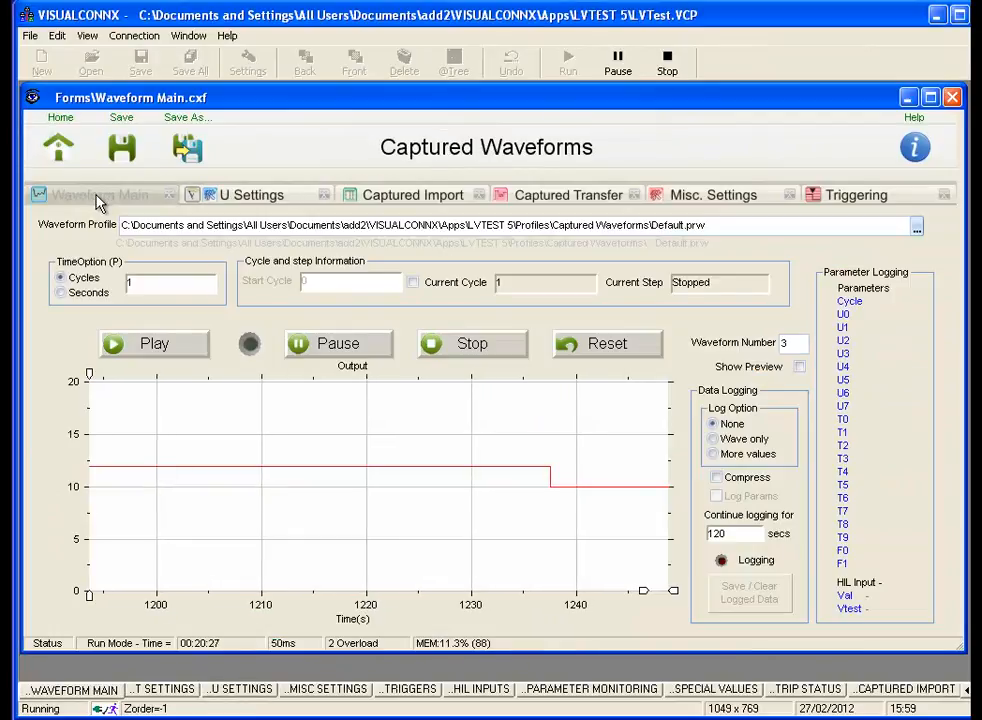
pyautogui.click(143, 283)
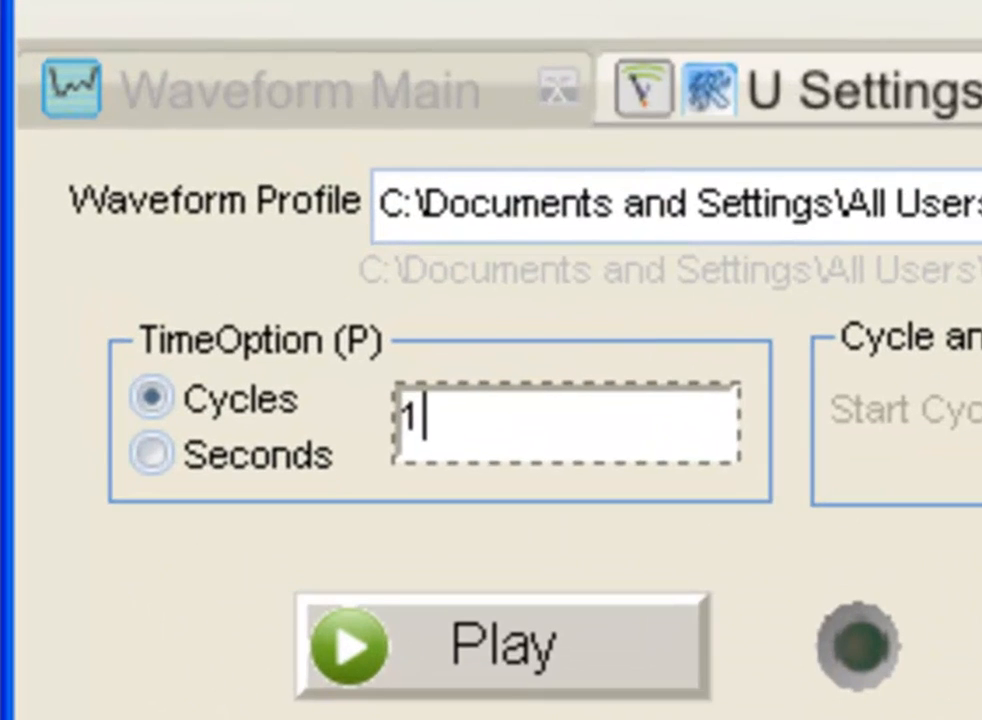
pyautogui.press('BackSpace')
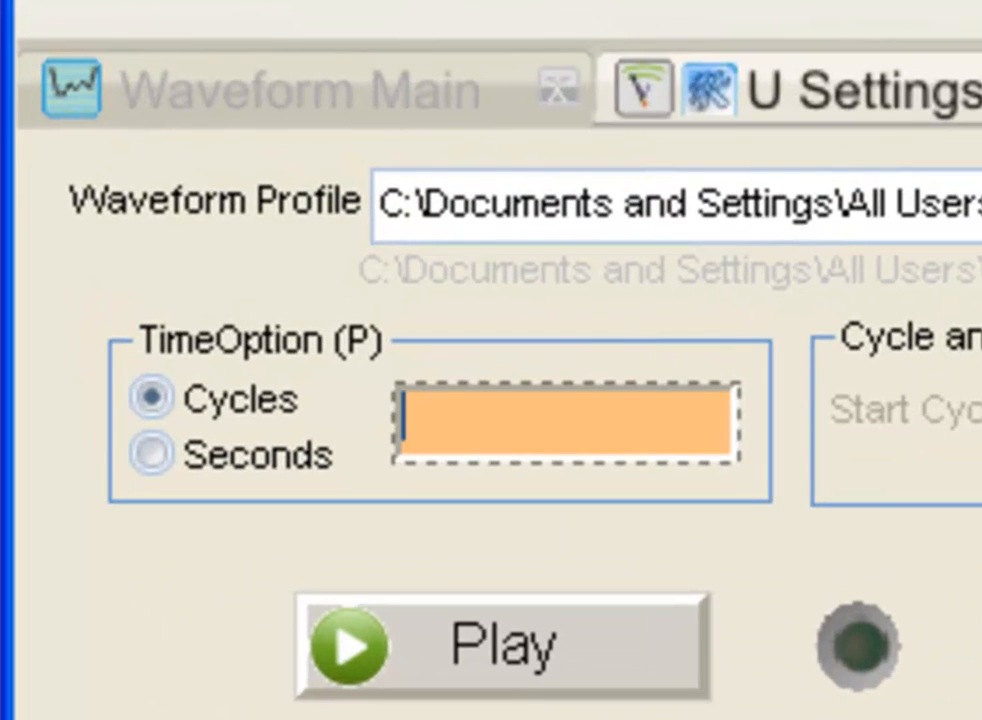
pyautogui.write('1')
pyautogui.press('Return')
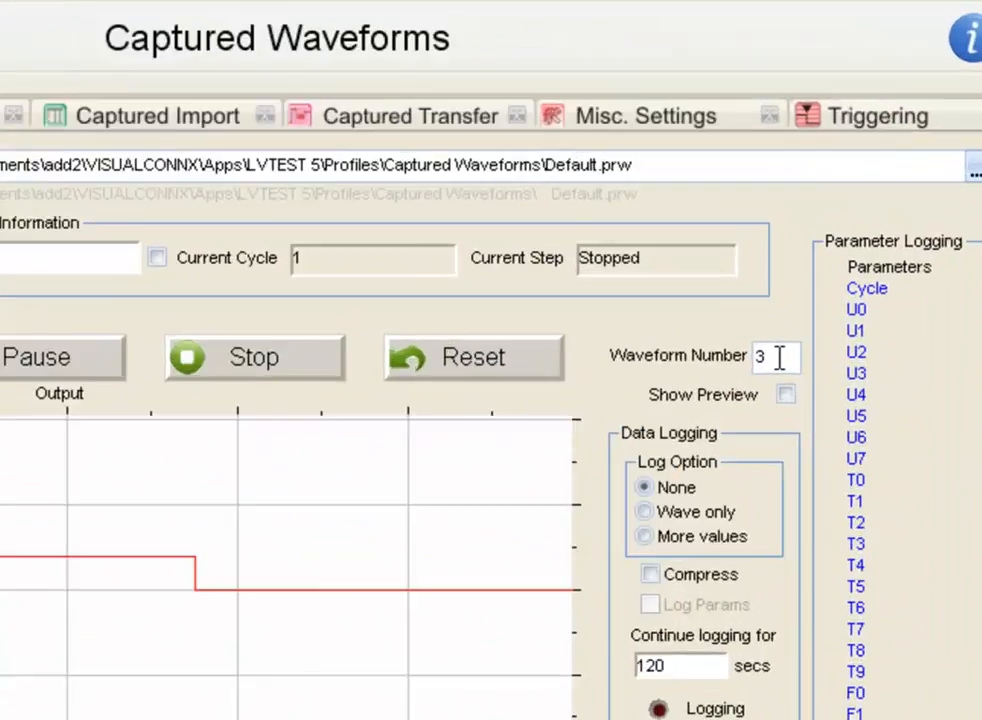
# - Set the waveform number to 3 and play the captured waveform
pyautogui.click(797, 342)
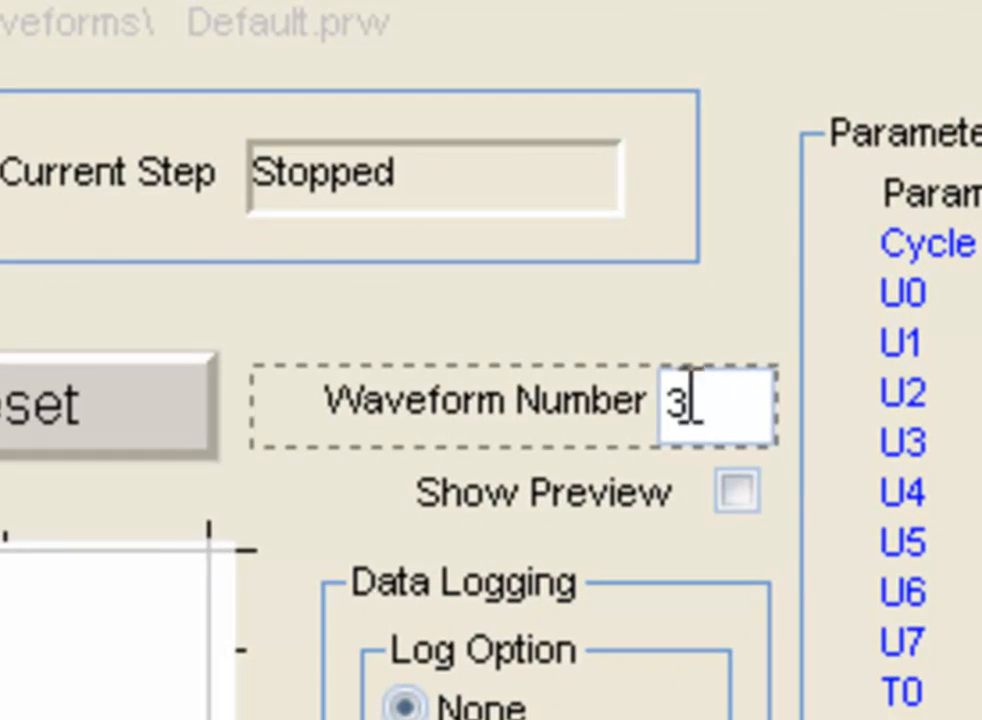
pyautogui.moveTo(712, 384); pyautogui.dragTo(645, 400)
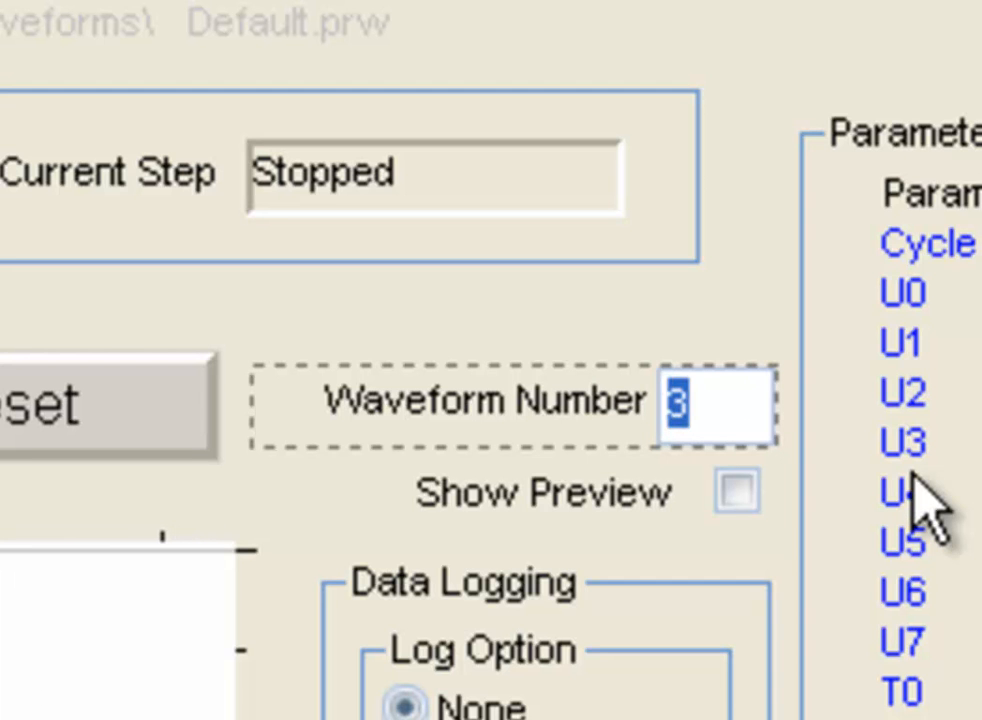
pyautogui.write('3')
pyautogui.press('Return')
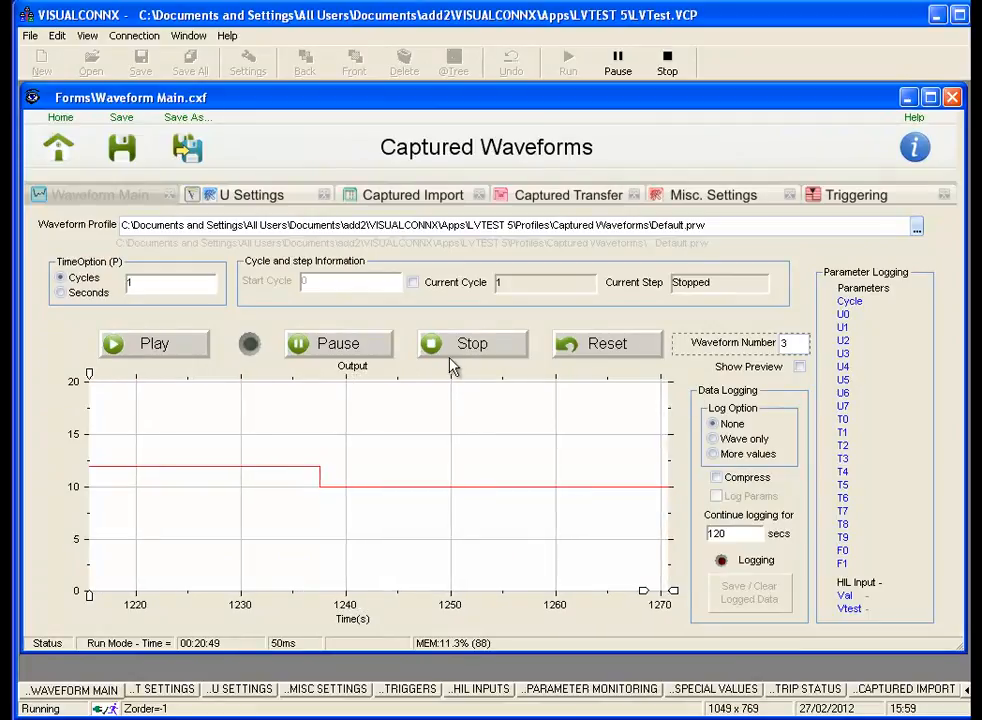
pyautogui.click(161, 350)
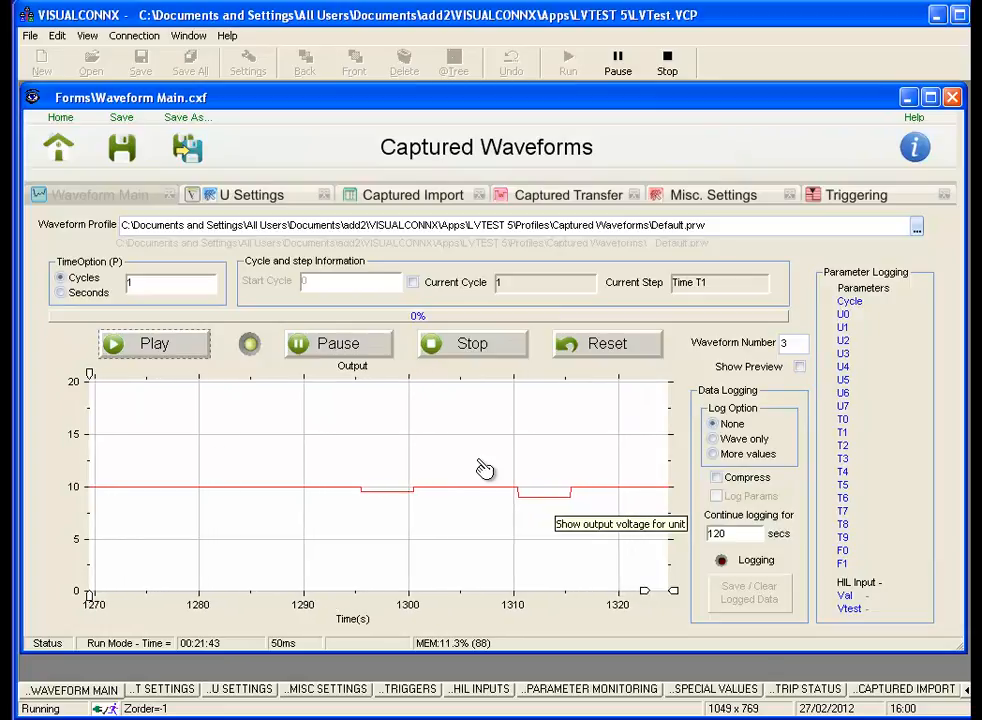
# - Open the voltage configuration of the captured waveform test again
pyautogui.click(277, 198)
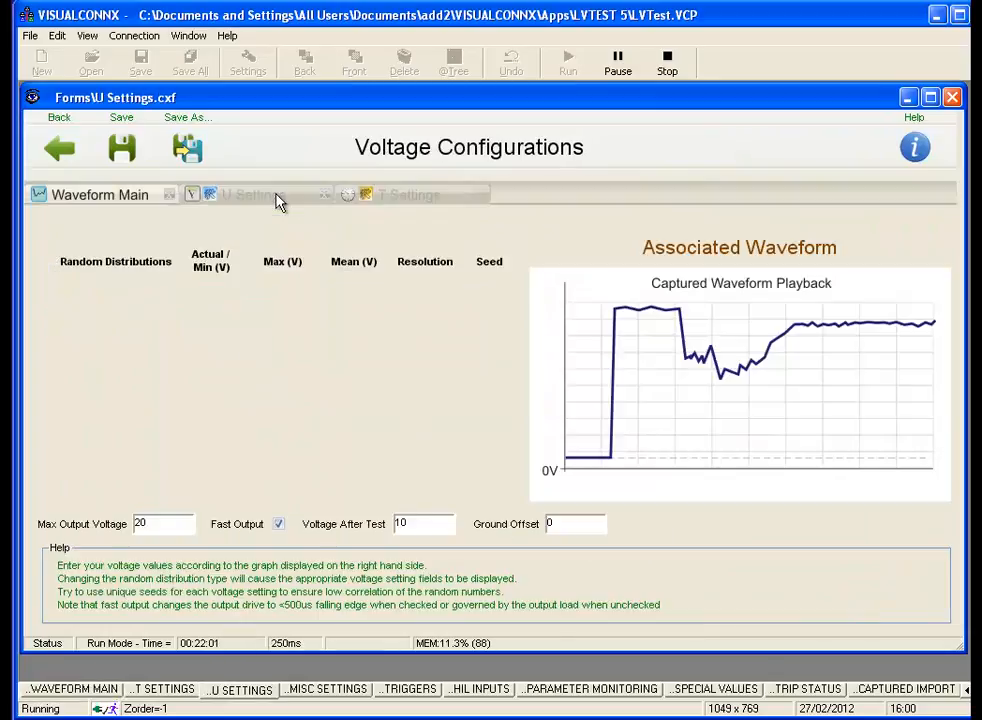